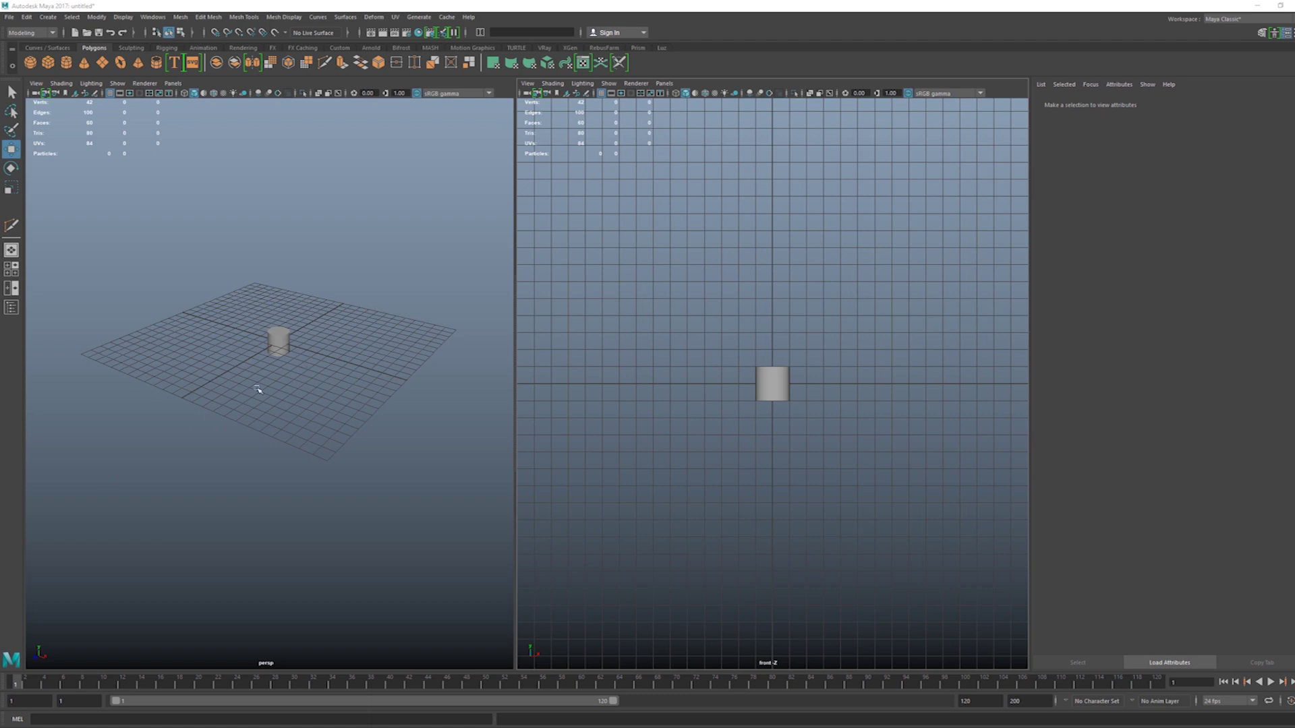
# Select pCylinder1 and orbit the perspective view in close on its top cap.
pyautogui.click(290, 340)
pyautogui.moveTo(297, 344)
pyautogui.keyDown('alt'); pyautogui.mouseDown()
pyautogui.moveTo(404, 422)
pyautogui.moveTo(332, 303)
pyautogui.moveTo(417, 297)
pyautogui.moveTo(238, 367)
pyautogui.moveTo(193, 361)
pyautogui.mouseUp(); pyautogui.keyUp('alt')
pyautogui.scroll(-3, 362, 396)
# Select all radial edges of the top cap and delete them, leaving one n-gon cap face.
pyautogui.scroll(-2, 362, 396)
pyautogui.scroll(3, 328, 401)
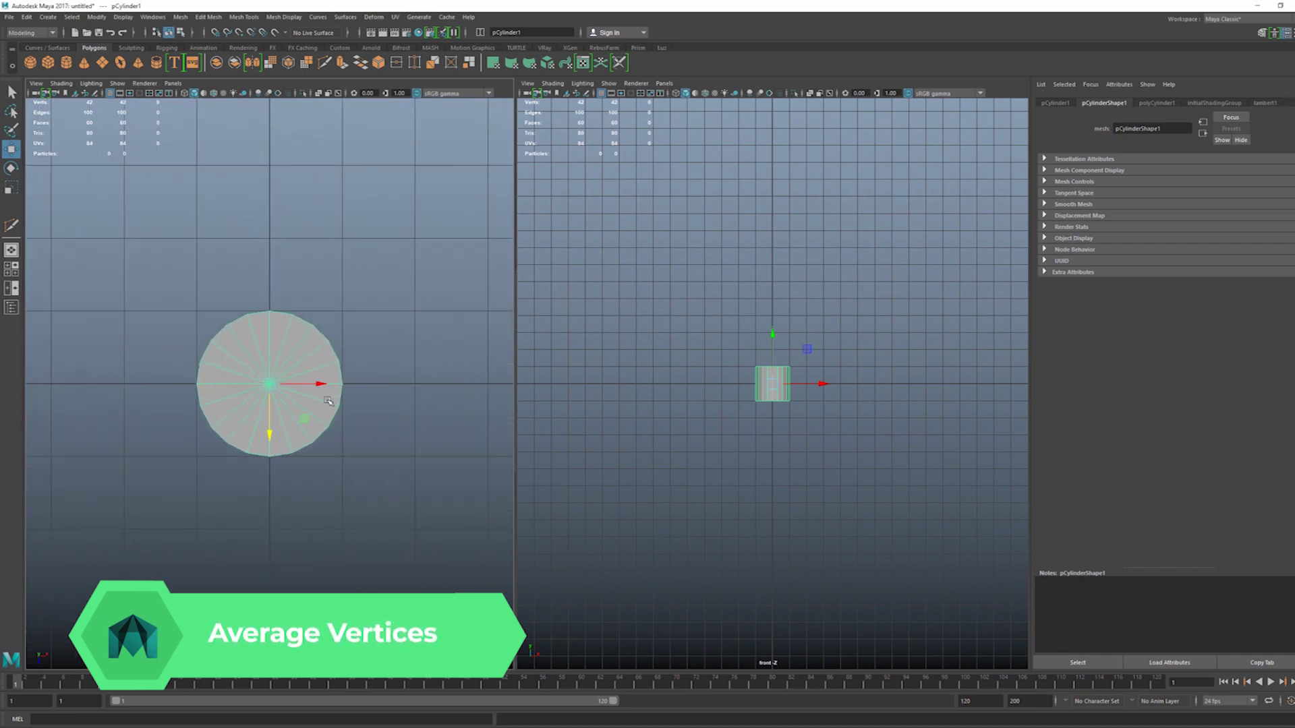
pyautogui.moveTo(256, 343); pyautogui.dragTo(251, 368, button='right')
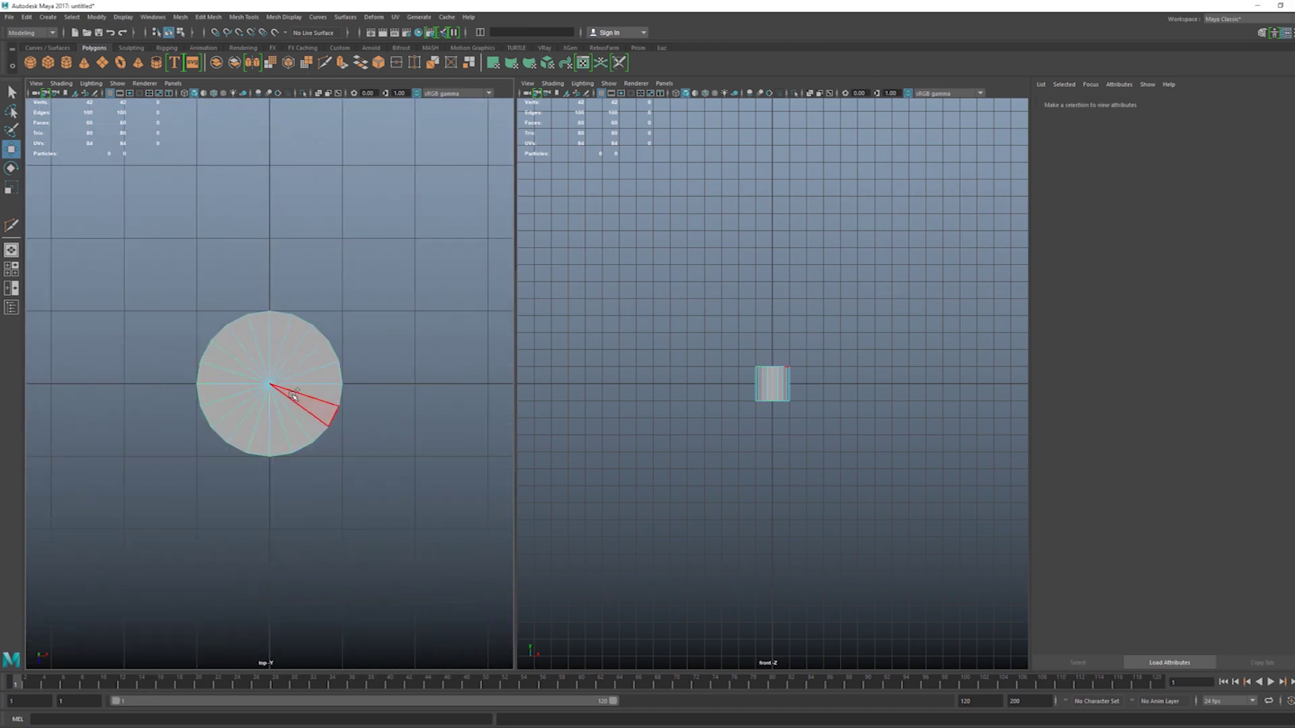
pyautogui.click(293, 393)
pyautogui.moveTo(300, 363); pyautogui.dragTo(295, 341, button='right')
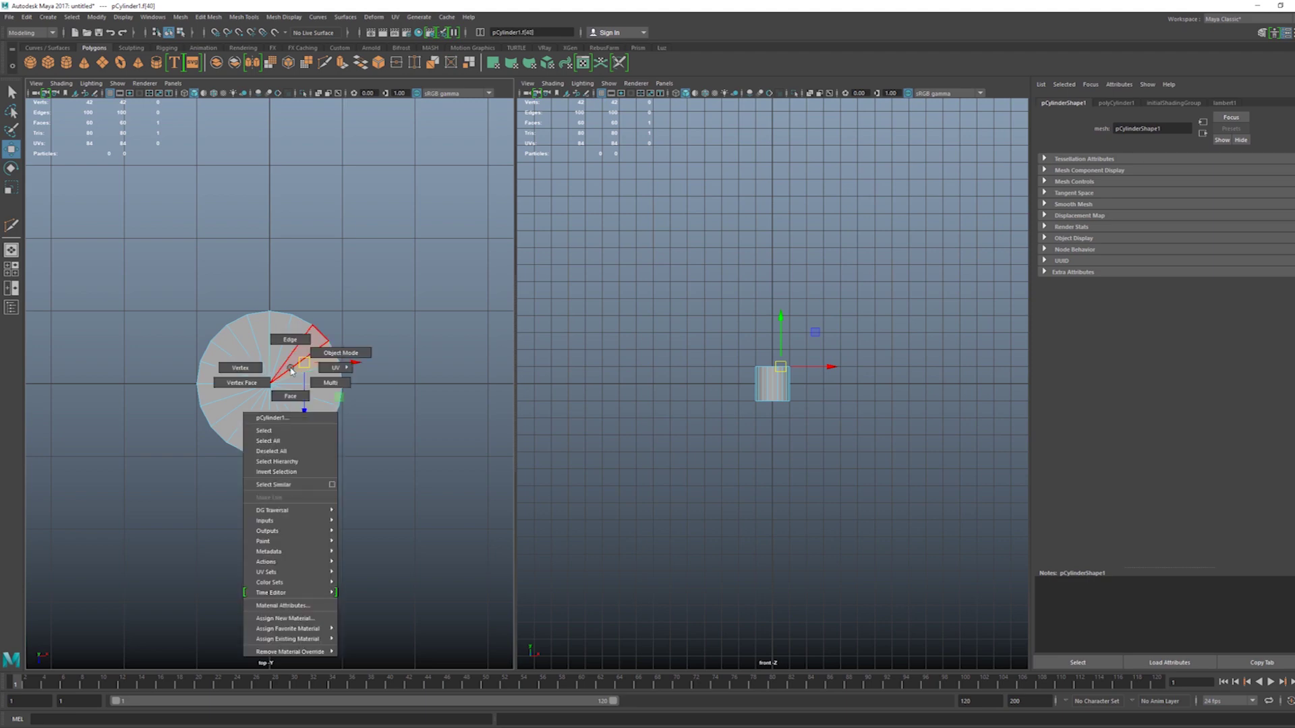
pyautogui.moveTo(295, 342); pyautogui.dragTo(250, 367)
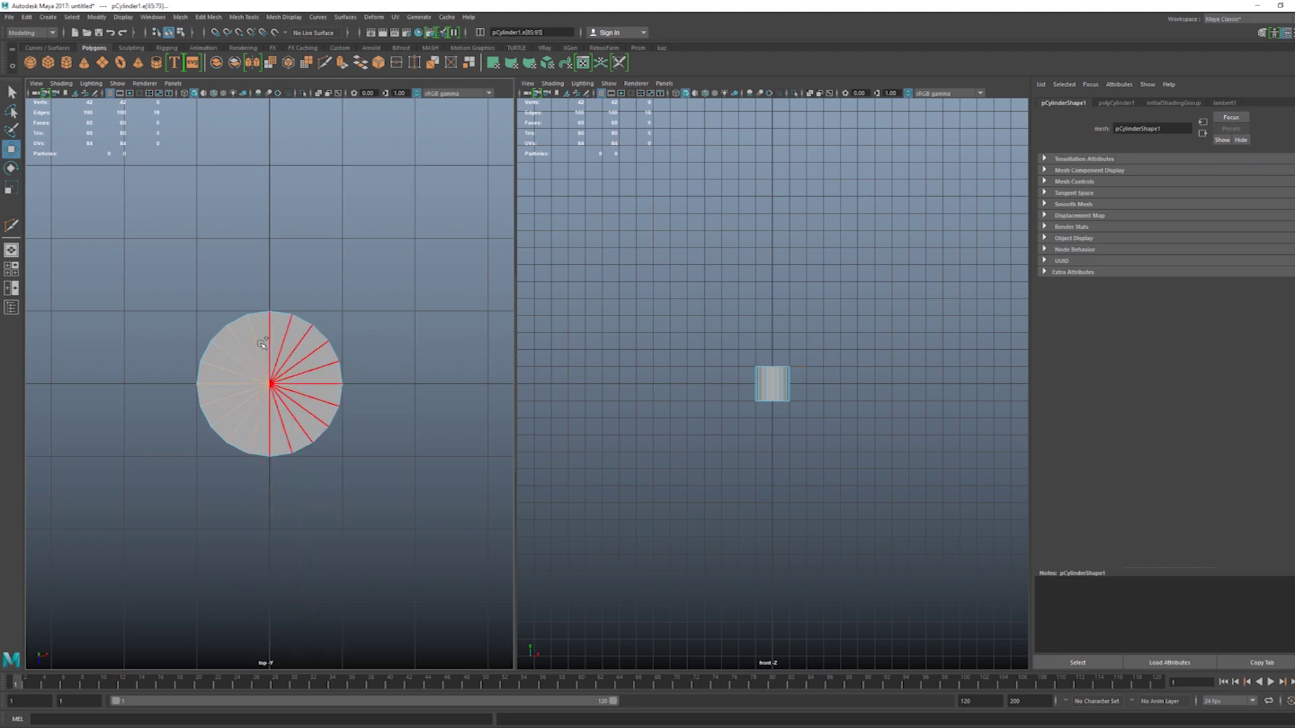
pyautogui.keyDown('shift'); pyautogui.moveTo(259, 367); pyautogui.dragTo(229, 382, button='right'); pyautogui.keyUp('shift')
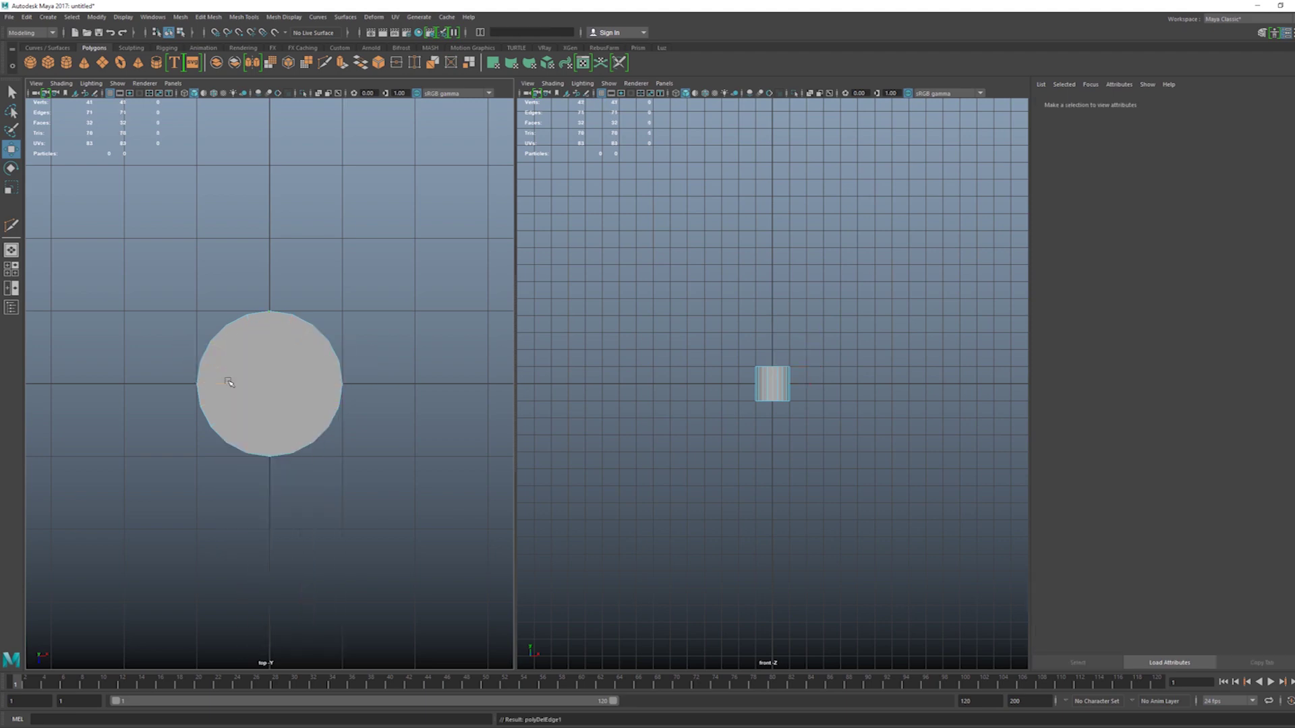
pyautogui.moveTo(275, 387)
pyautogui.keyDown('alt'); pyautogui.mouseDown()
pyautogui.moveTo(302, 459)
pyautogui.moveTo(296, 404)
pyautogui.mouseUp(); pyautogui.keyUp('alt')
# Switch to Top view, select the cylinder and activate the Multi-Cut tool.
pyautogui.press('space')
pyautogui.click(251, 390)
pyautogui.moveTo(413, 334); pyautogui.dragTo(456, 283, button='right')
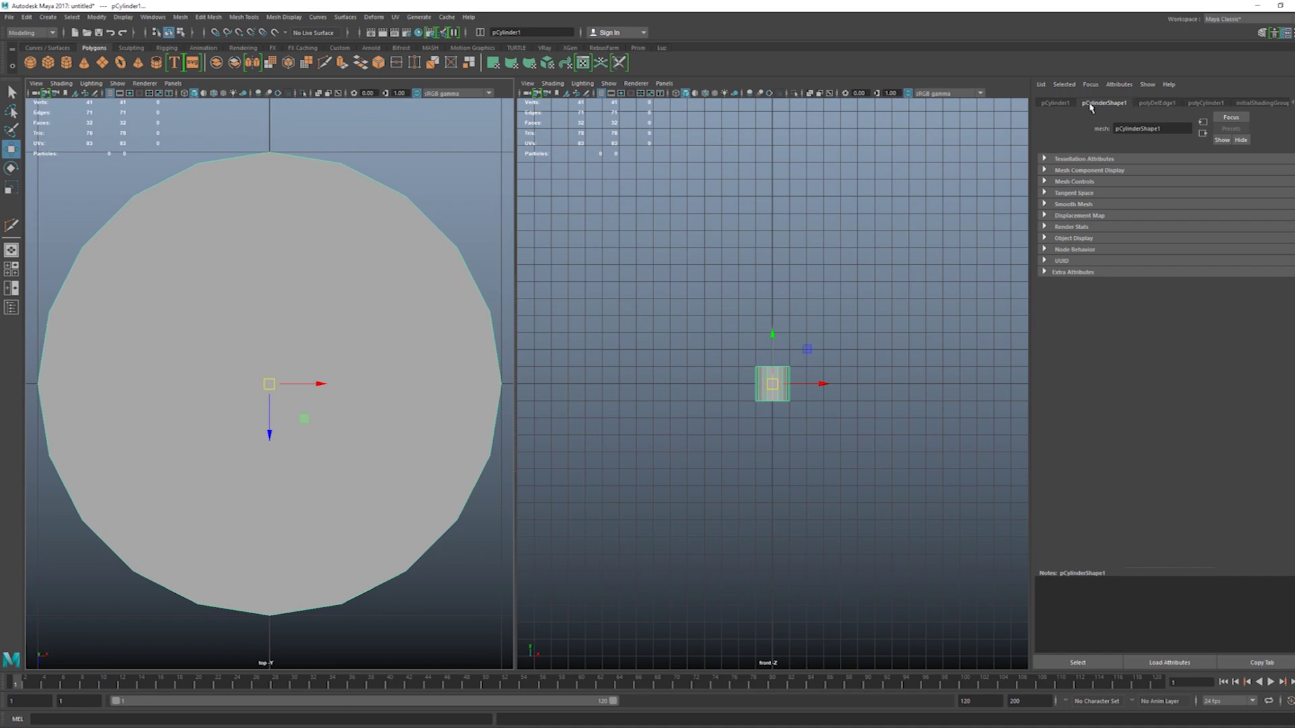
pyautogui.scroll(-5, 344, 260)
pyautogui.scroll(-2, 303, 287)
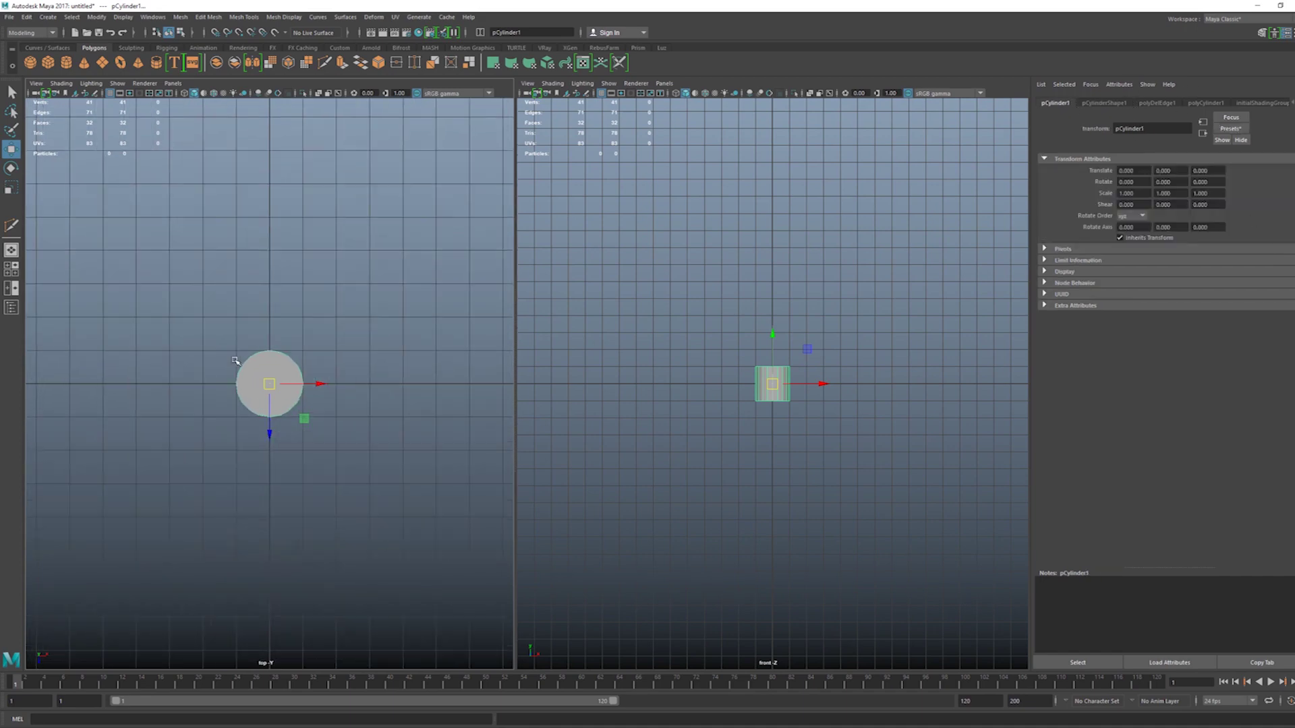
pyautogui.scroll(3, 290, 300)
pyautogui.scroll(2, 280, 311)
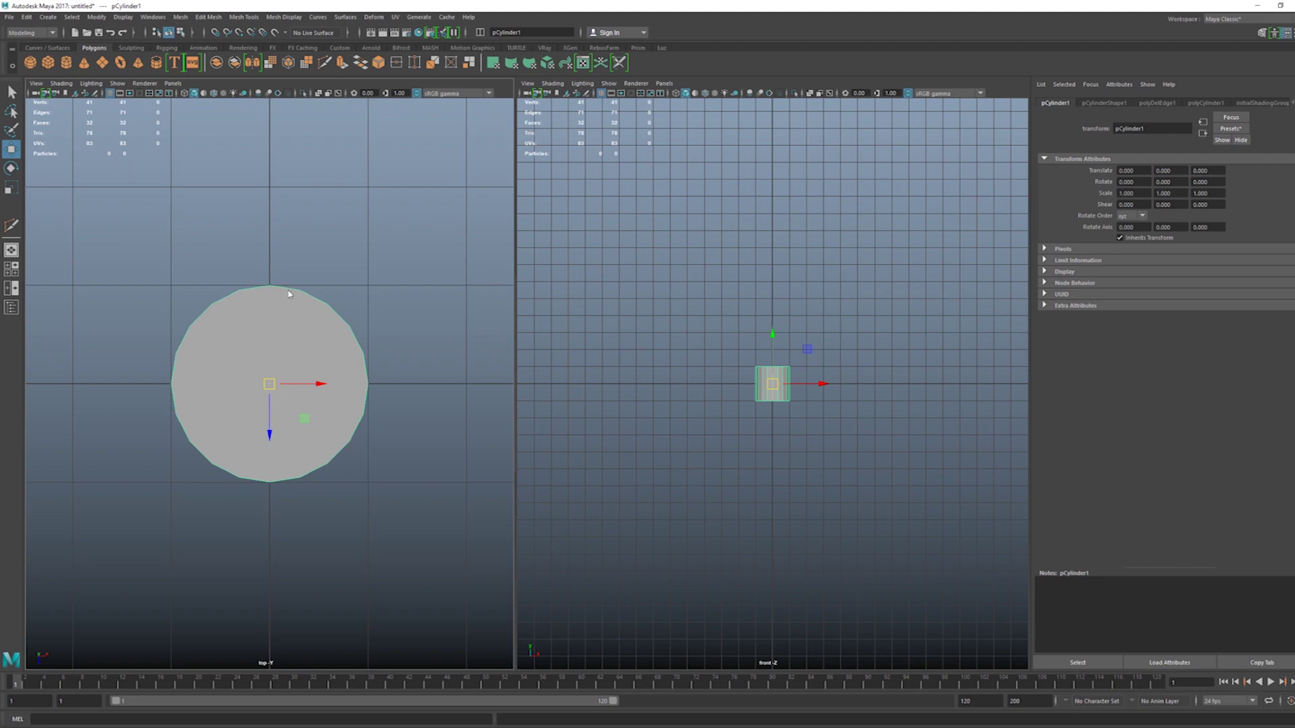
pyautogui.keyDown('shift'); pyautogui.moveTo(288, 293); pyautogui.dragTo(232, 291, button='right'); pyautogui.keyUp('shift')
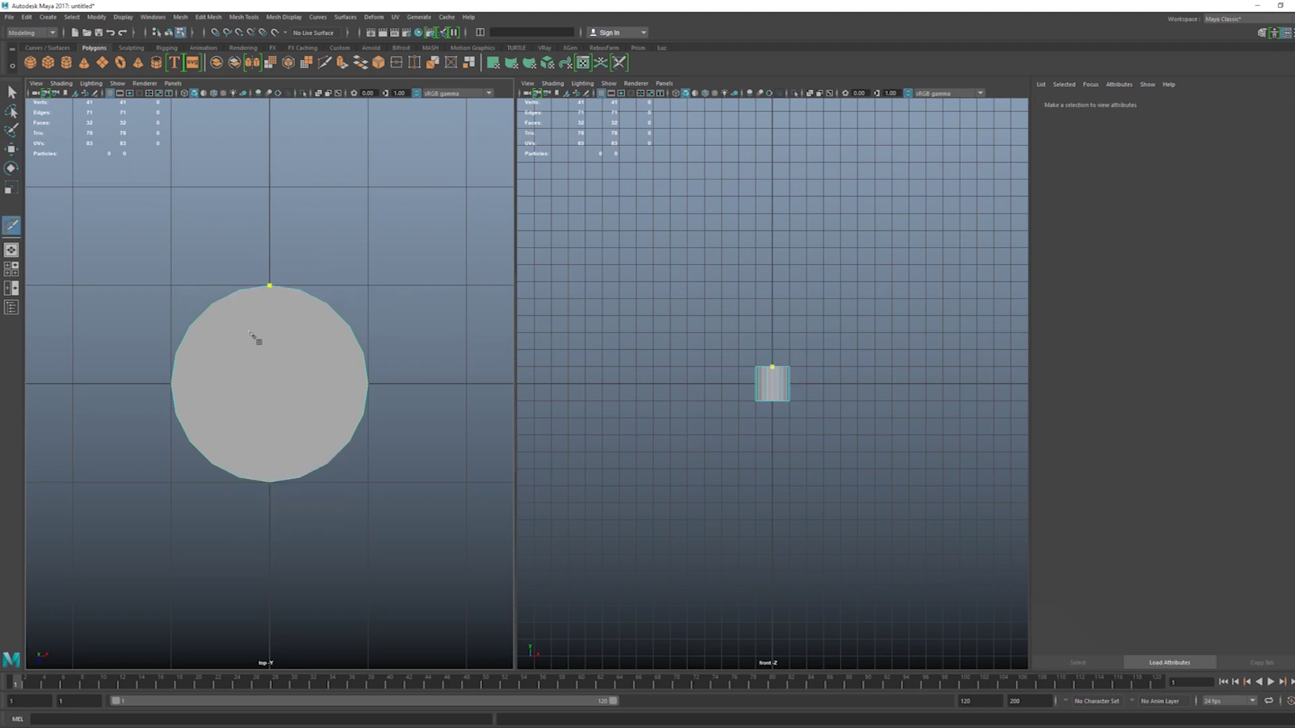
# Cut a horizontal edge through the cap's centre from its left vertex to its right vertex.
pyautogui.click(271, 481)
pyautogui.press('Escape')
pyautogui.click(173, 383)
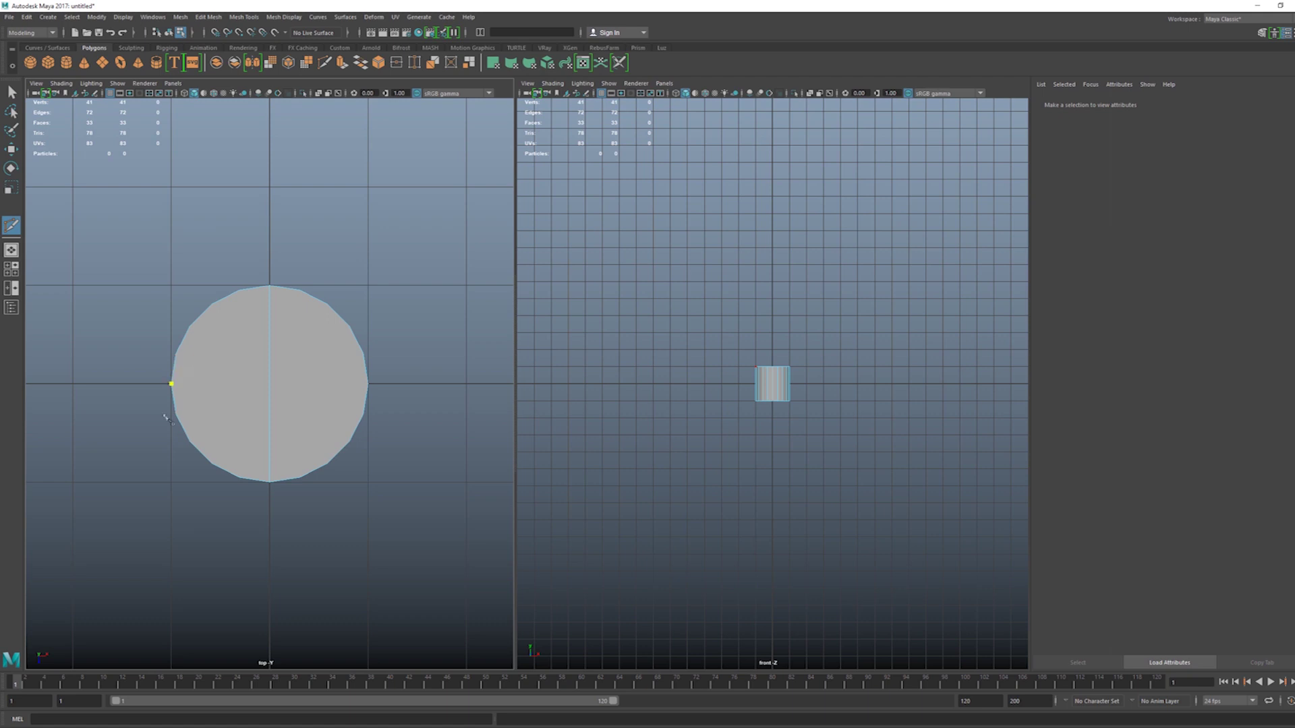
pyautogui.click(368, 384)
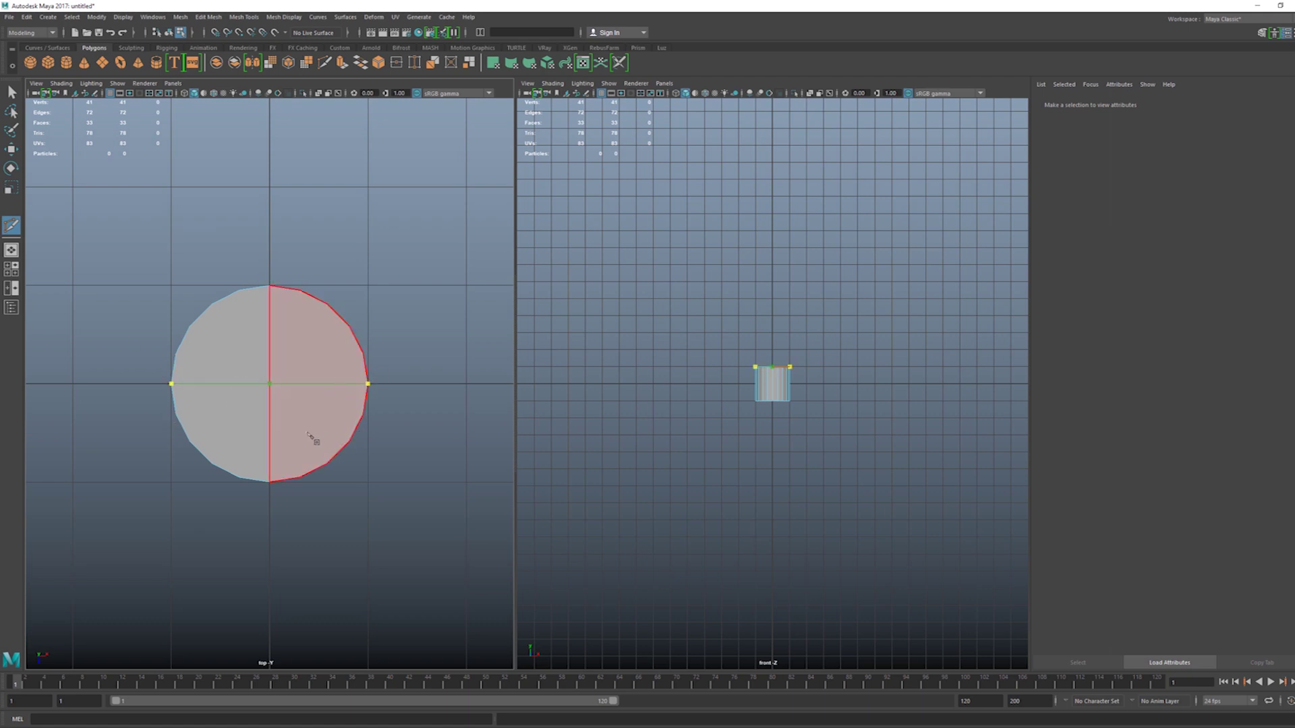
pyautogui.press('Return')
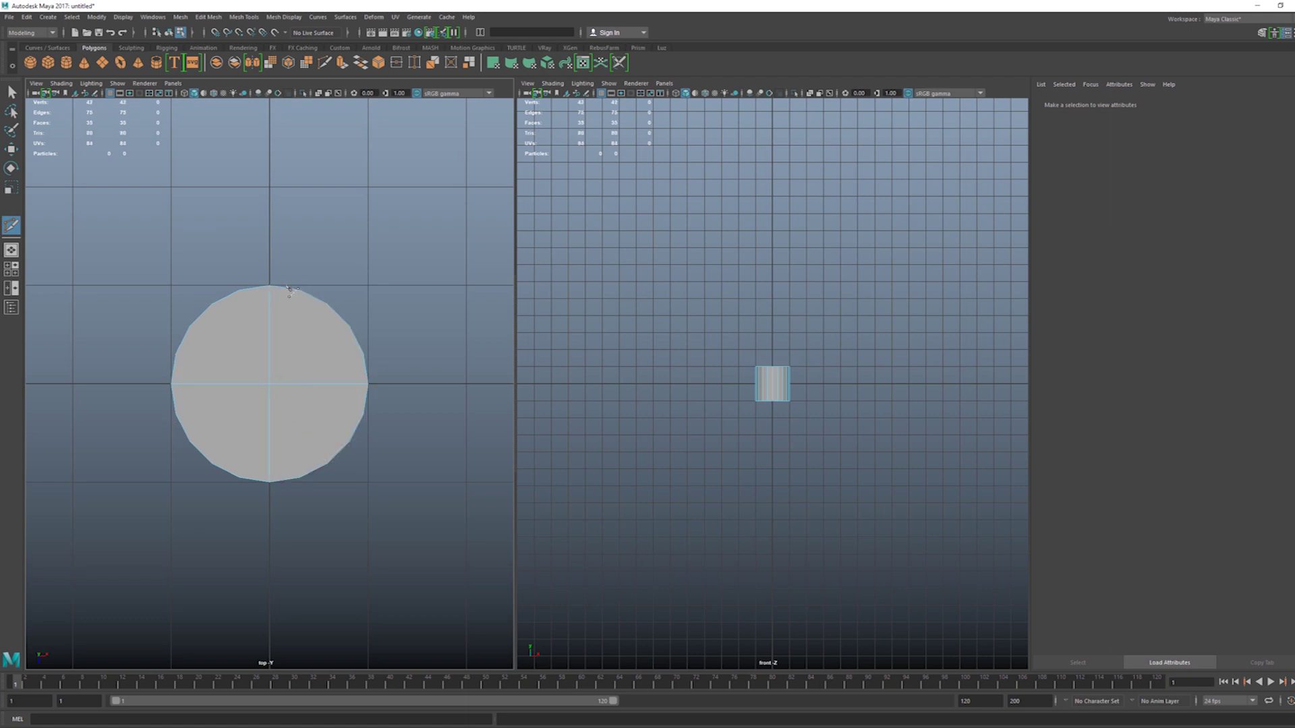
# Cut two vertical edges across the cap, one right and one left of centre.
pyautogui.click(299, 478)
pyautogui.press('Return')
pyautogui.click(240, 478)
pyautogui.press('Return')
# Add lower and upper horizontal cuts and a final vertical cut to complete the quad grid.
pyautogui.click(178, 413)
pyautogui.press('Return')
pyautogui.click(177, 354)
pyautogui.click(365, 354)
pyautogui.press('Return')
pyautogui.click(327, 463)
pyautogui.click(212, 304)
pyautogui.press('Return')
# Recentre the cap in Top view and toggle smooth preview on and off to check it.
pyautogui.press('w')
pyautogui.keyDown('alt'); pyautogui.moveTo(318, 422); pyautogui.dragTo(351, 403); pyautogui.keyUp('alt')
pyautogui.keyDown('alt'); pyautogui.moveTo(351, 403); pyautogui.dragTo(405, 394, button='middle'); pyautogui.keyUp('alt')
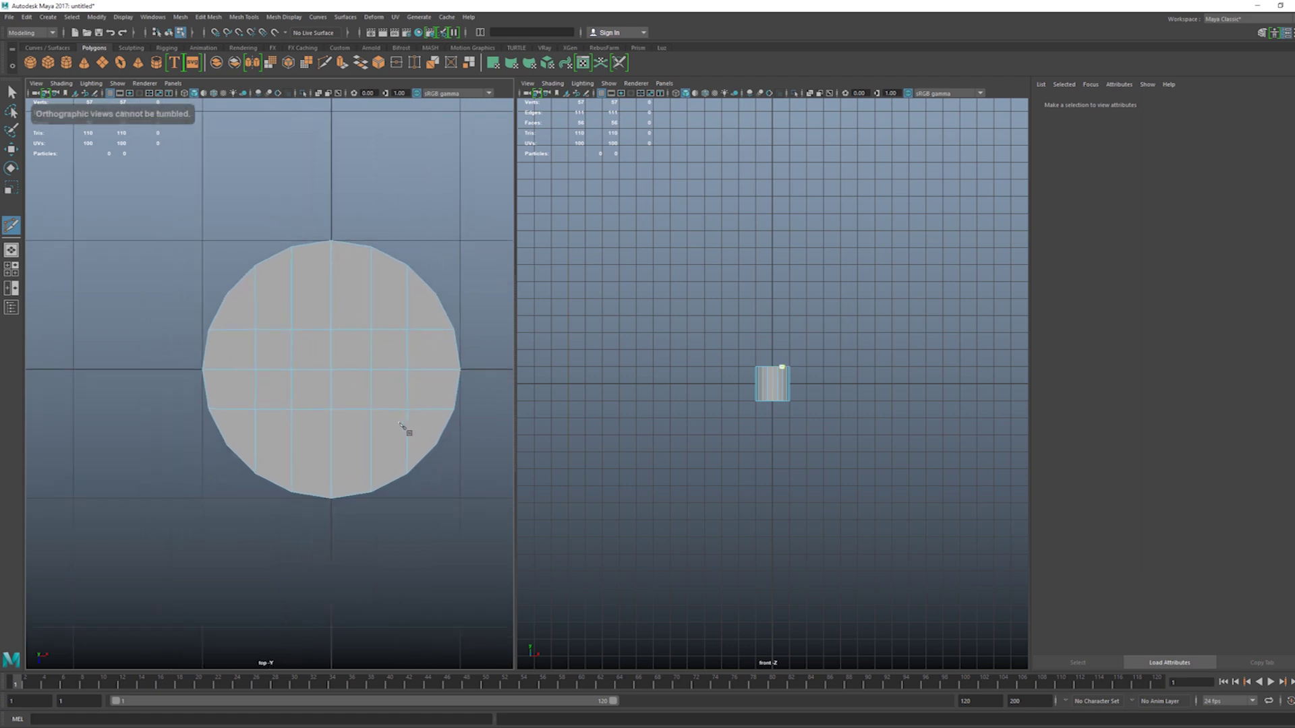
pyautogui.press('3')
pyautogui.press('1')
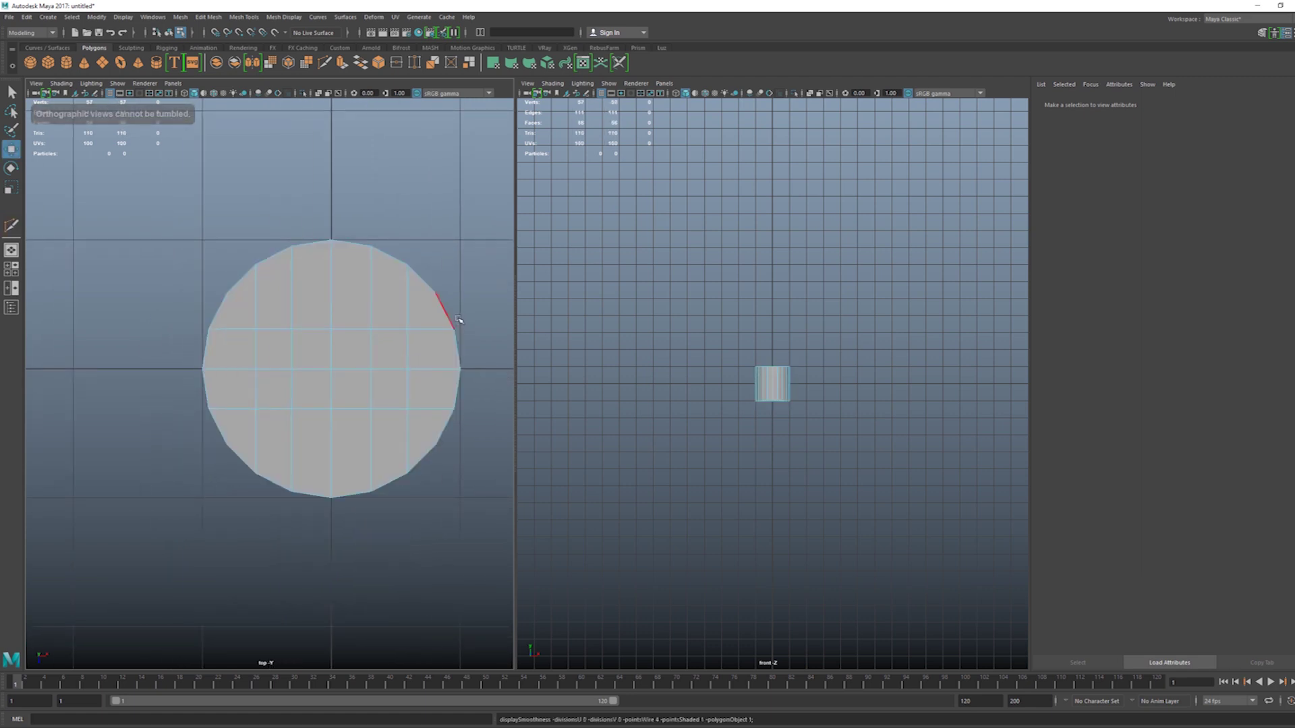
pyautogui.press('3')
pyautogui.press('1')
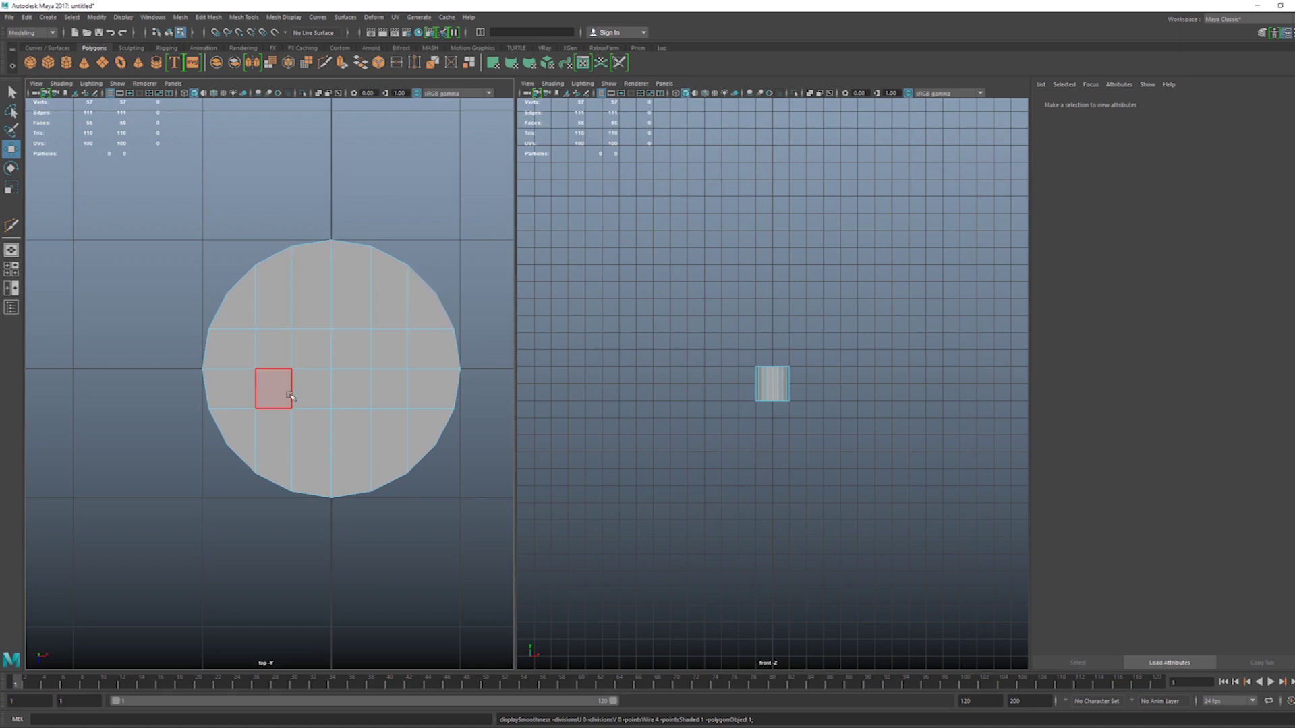
# Select all the cap's grid faces and extrude them together to add a border ring.
pyautogui.moveTo(341, 322); pyautogui.dragTo(340, 352, button='right')
pyautogui.moveTo(432, 306)
pyautogui.mouseDown()
pyautogui.moveTo(249, 323)
pyautogui.moveTo(404, 358)
pyautogui.moveTo(417, 386)
pyautogui.moveTo(279, 382)
pyautogui.moveTo(353, 435)
pyautogui.moveTo(381, 345)
pyautogui.mouseUp()
pyautogui.keyDown('shift'); pyautogui.moveTo(385, 336); pyautogui.dragTo(386, 300, button='right'); pyautogui.keyUp('shift')
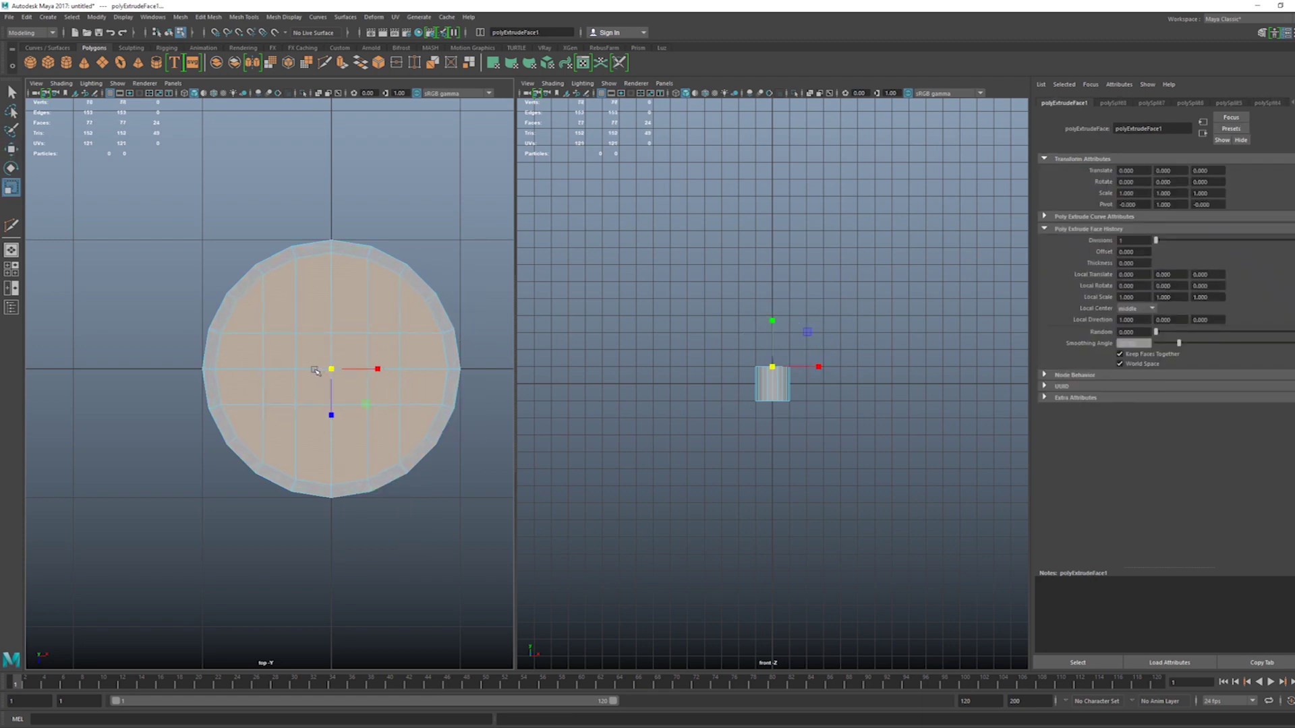
pyautogui.moveTo(315, 371)
pyautogui.keyDown('alt'); pyautogui.mouseDown()
pyautogui.moveTo(407, 314)
pyautogui.moveTo(289, 407)
pyautogui.mouseUp(); pyautogui.keyUp('alt')
# Inspect the Merge/Collapse edge options on a side edge, then turn smooth preview off.
pyautogui.scroll(2, 288, 407)
pyautogui.press('3')
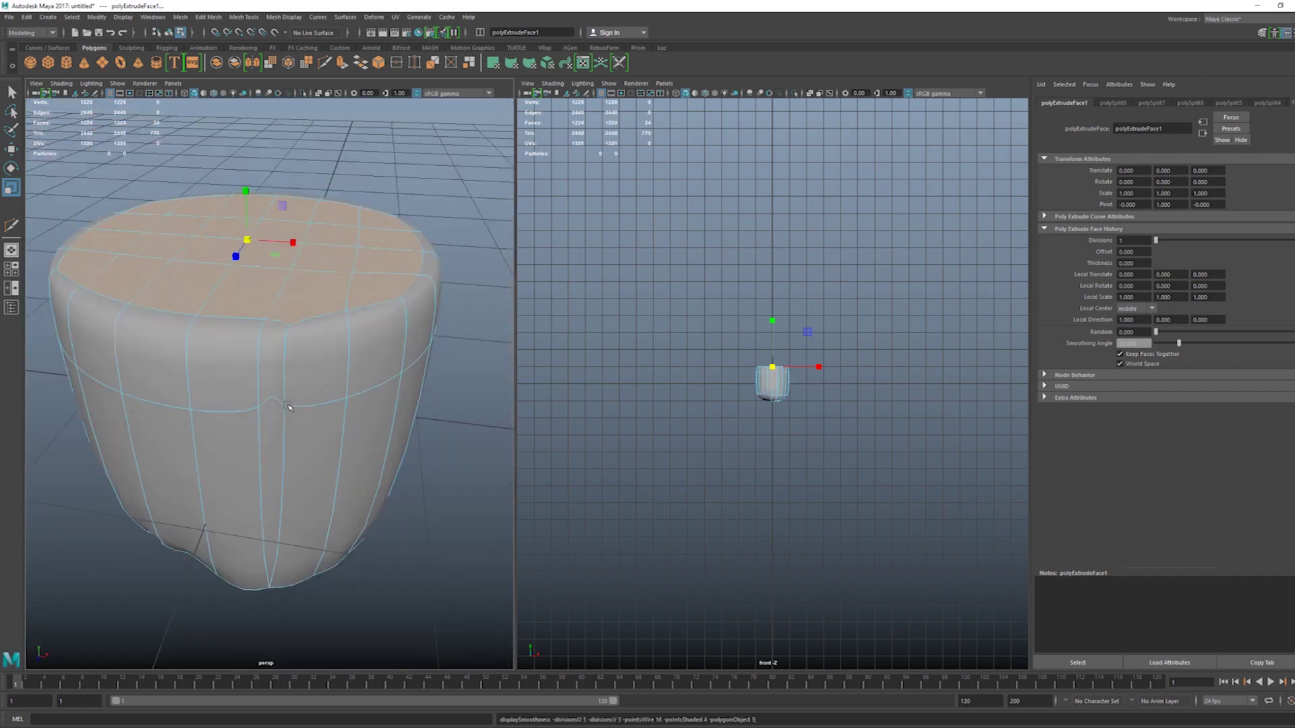
pyautogui.moveTo(273, 357); pyautogui.dragTo(269, 329, button='right')
pyautogui.click(269, 328)
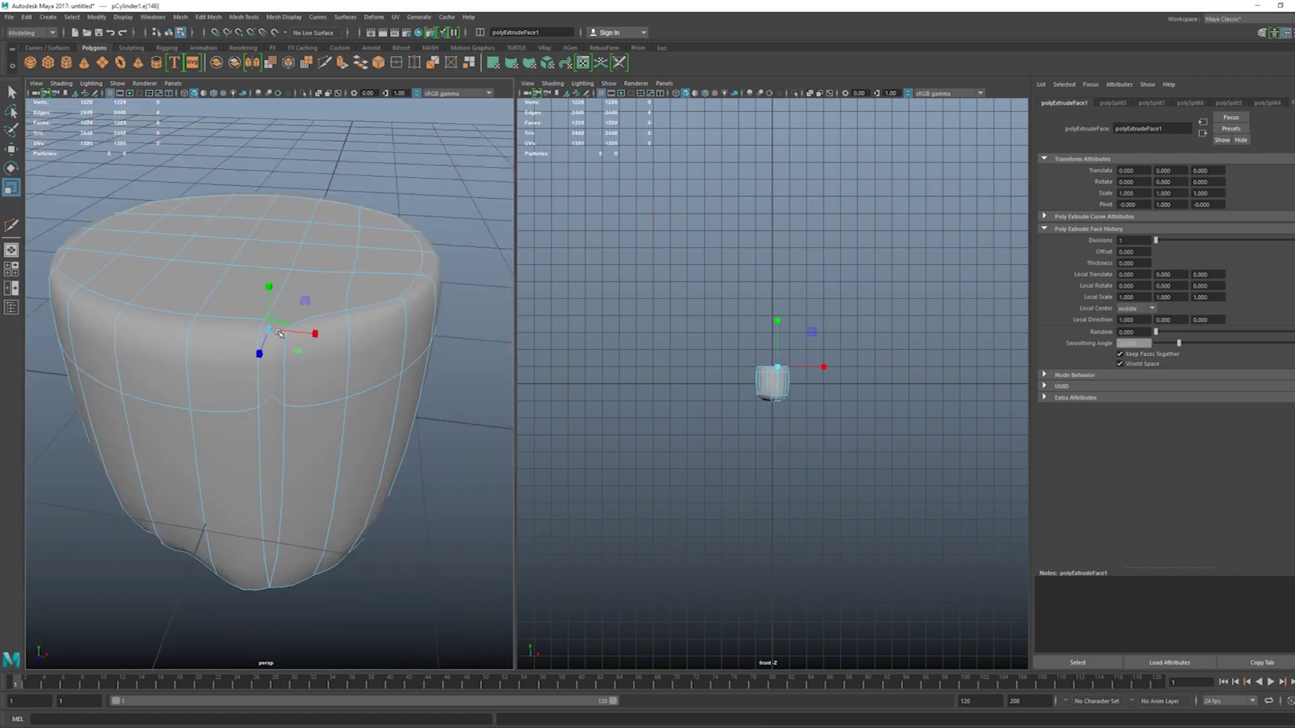
pyautogui.keyDown('shift'); pyautogui.rightClick(273, 389); pyautogui.keyUp('shift')
pyautogui.moveTo(274, 392)
pyautogui.keyDown('shift'); pyautogui.mouseDown(button='right')
pyautogui.moveTo(277, 354)
pyautogui.moveTo(337, 348)
pyautogui.mouseUp(button='right'); pyautogui.keyUp('shift')
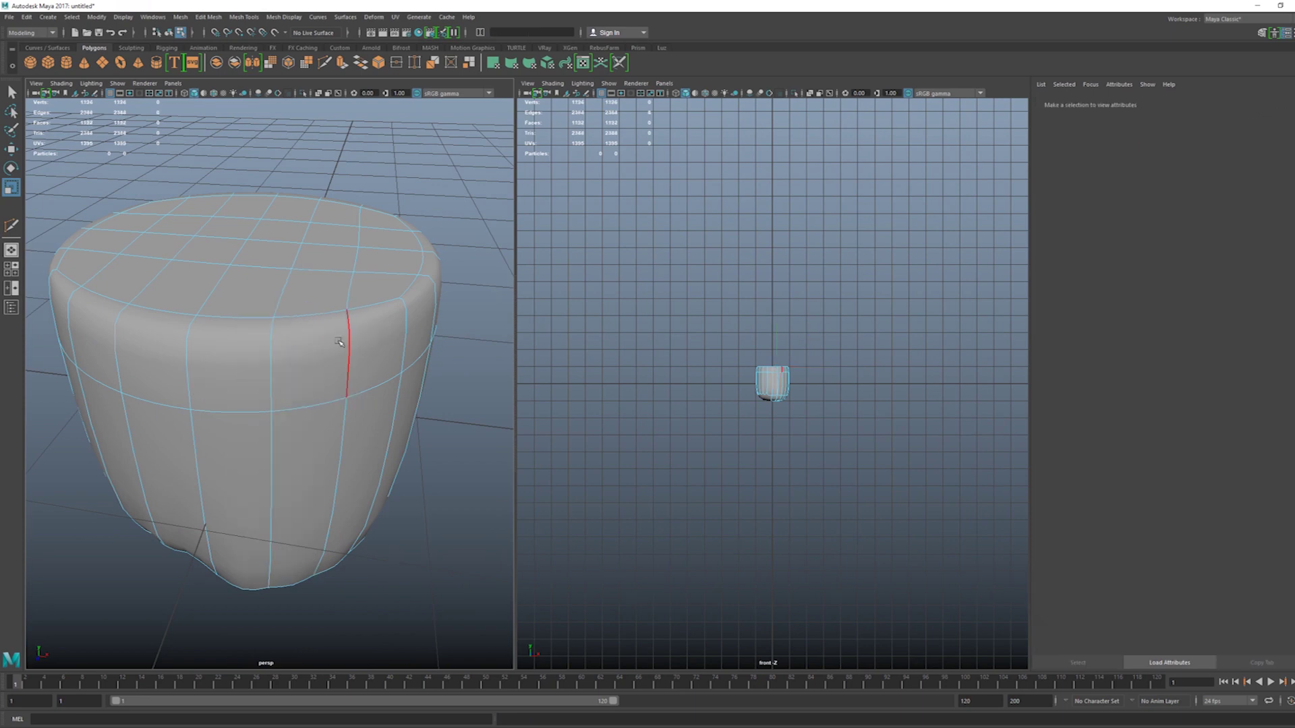
pyautogui.press('1')
# Compare the pinching triangle-fan bottom cap in smooth preview, then return to a top-down flat view.
pyautogui.keyDown('alt'); pyautogui.moveTo(334, 348); pyautogui.dragTo(290, 375); pyautogui.keyUp('alt')
pyautogui.moveTo(304, 319)
pyautogui.keyDown('alt'); pyautogui.mouseDown()
pyautogui.moveTo(346, 341)
pyautogui.moveTo(254, 262)
pyautogui.mouseUp(); pyautogui.keyUp('alt')
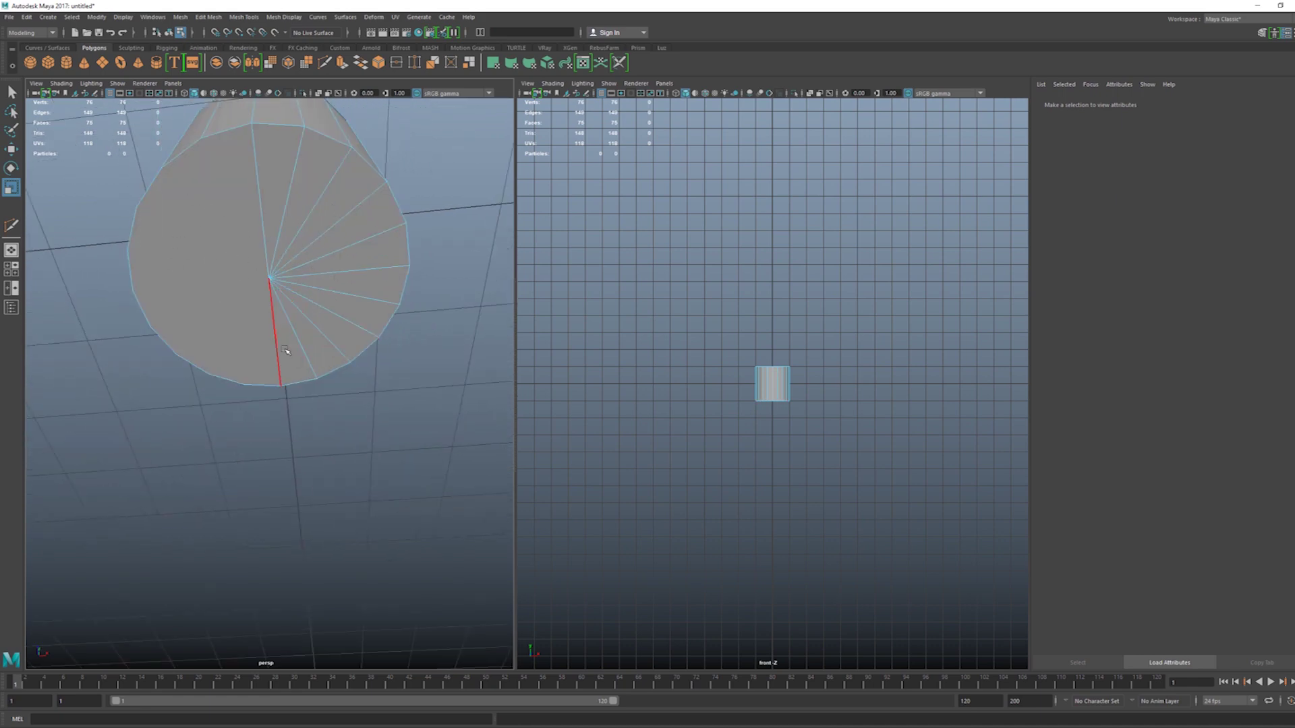
pyautogui.press('3')
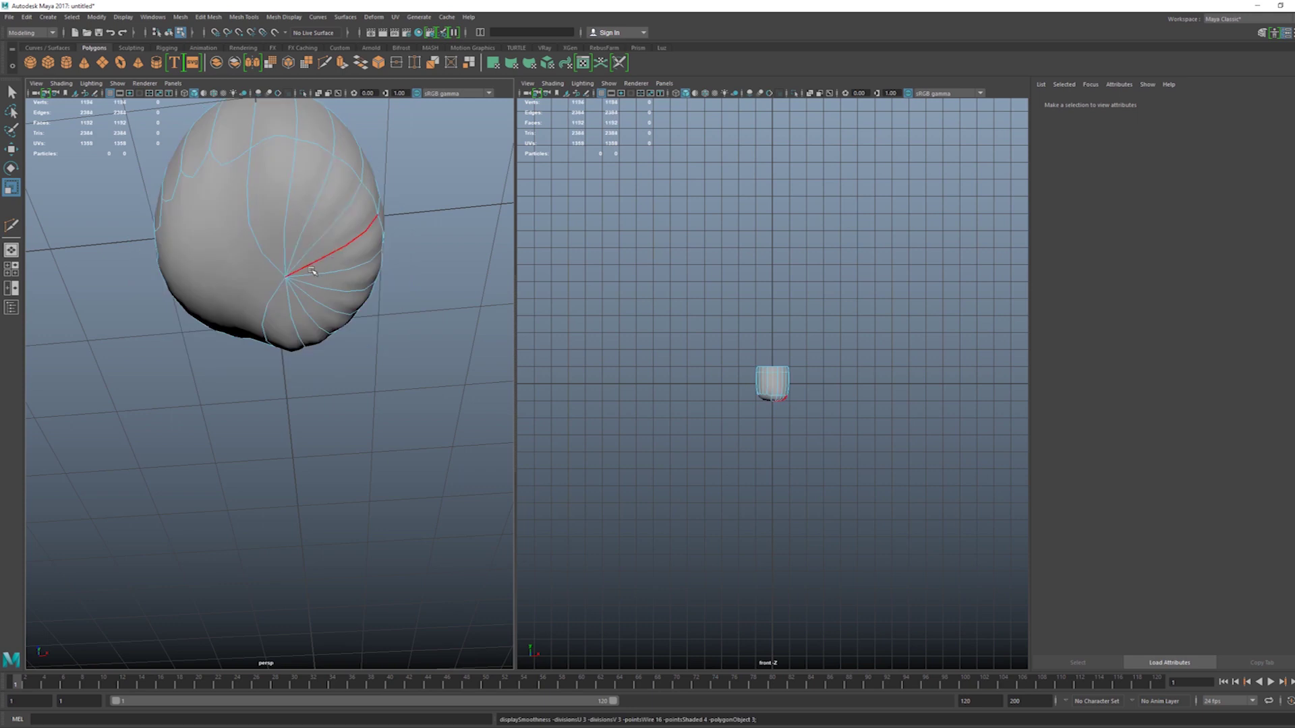
pyautogui.press('1')
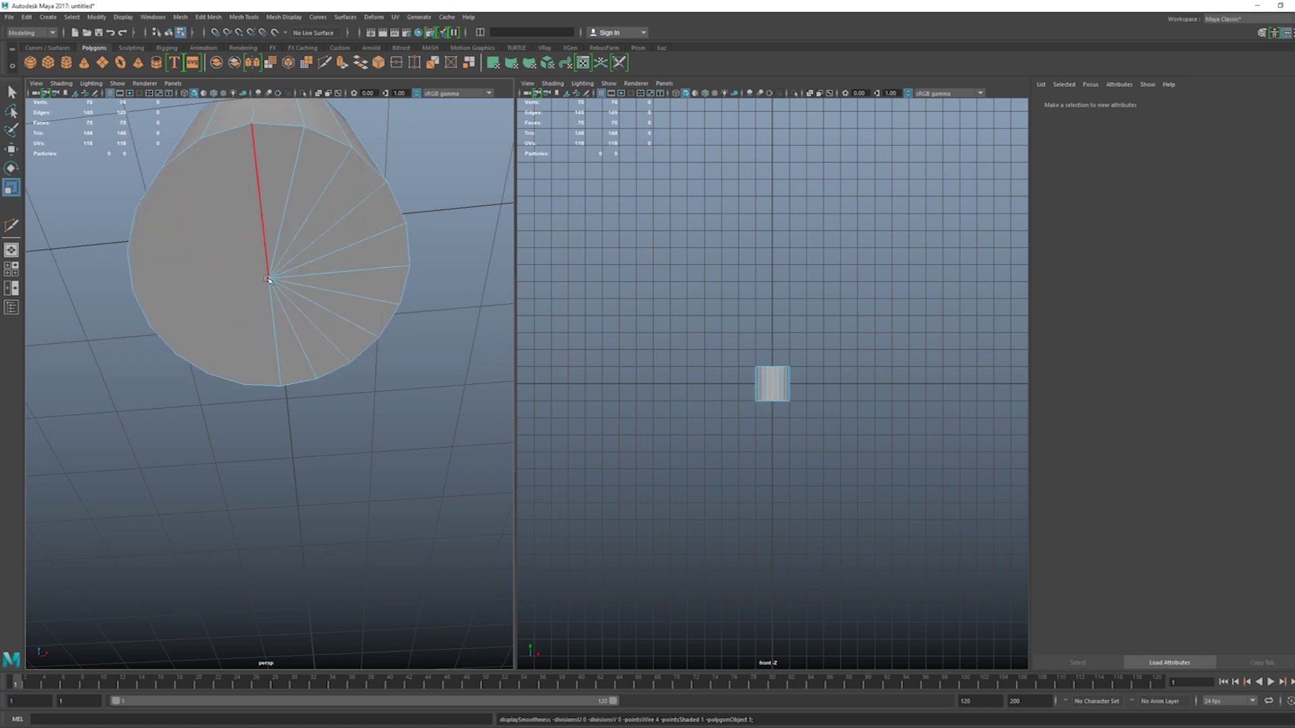
pyautogui.moveTo(298, 232)
pyautogui.keyDown('alt'); pyautogui.mouseDown()
pyautogui.moveTo(301, 327)
pyautogui.moveTo(357, 318)
pyautogui.mouseUp(); pyautogui.keyUp('alt')
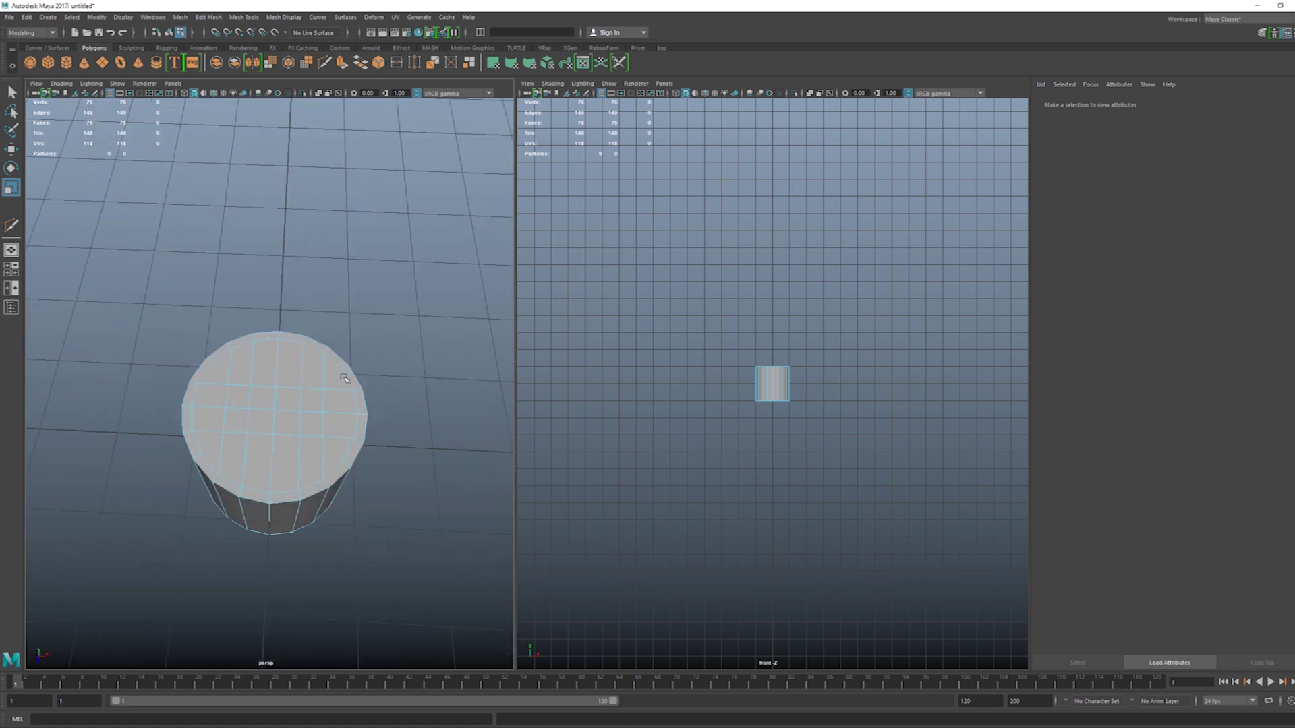
pyautogui.scroll(-5, 357, 318)
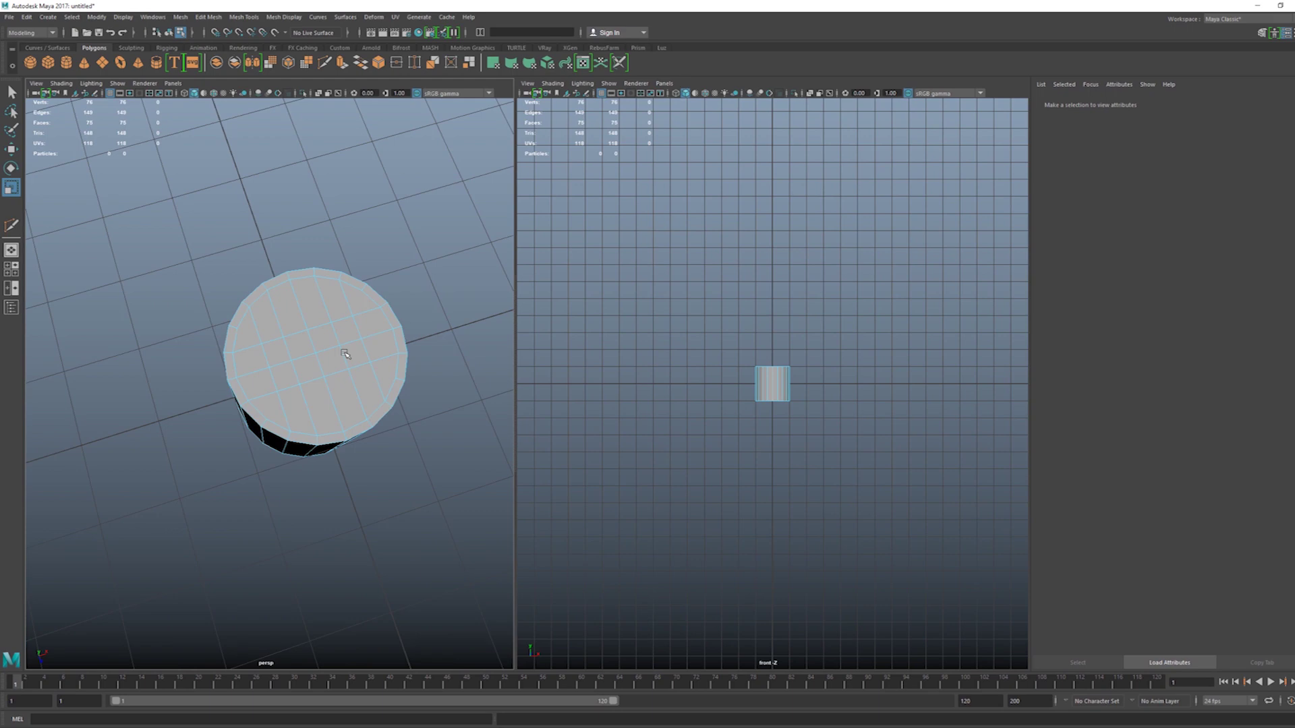
pyautogui.keyDown('alt'); pyautogui.moveTo(300, 417); pyautogui.dragTo(302, 371); pyautogui.keyUp('alt')
# Select the top cap's inner vertices and apply Average Vertices with 10 iterations.
pyautogui.press('w')
pyautogui.moveTo(332, 358); pyautogui.dragTo(357, 347, button='right')
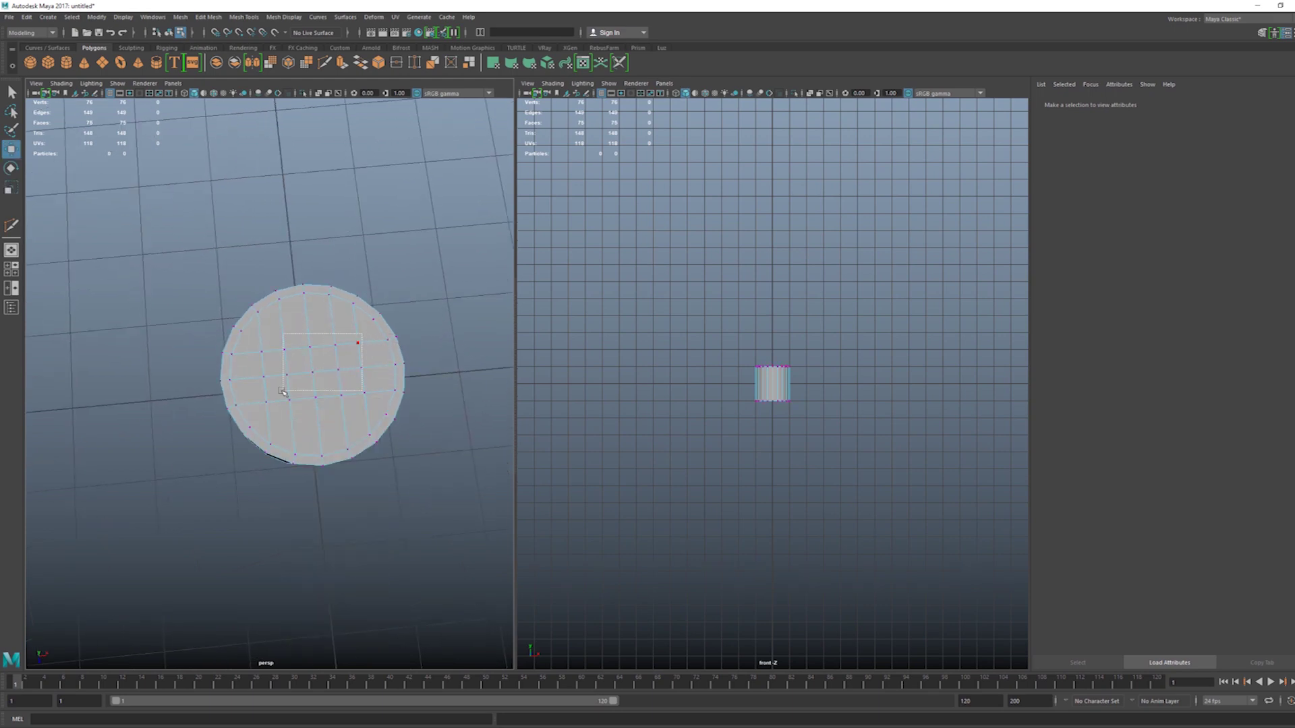
pyautogui.moveTo(282, 391)
pyautogui.mouseDown()
pyautogui.moveTo(256, 416)
pyautogui.moveTo(408, 328)
pyautogui.moveTo(222, 216)
pyautogui.moveTo(344, 408)
pyautogui.moveTo(285, 422)
pyautogui.mouseUp()
pyautogui.scroll(5, 284, 422)
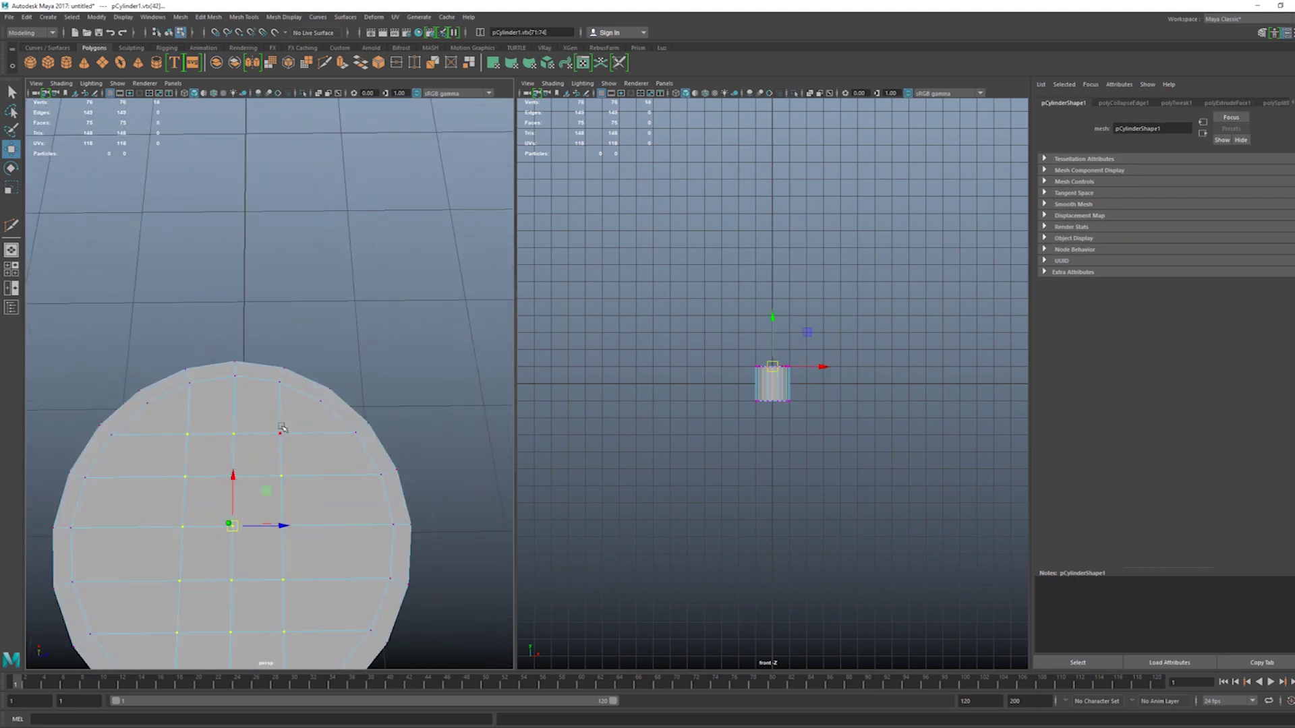
pyautogui.scroll(-3, 285, 418)
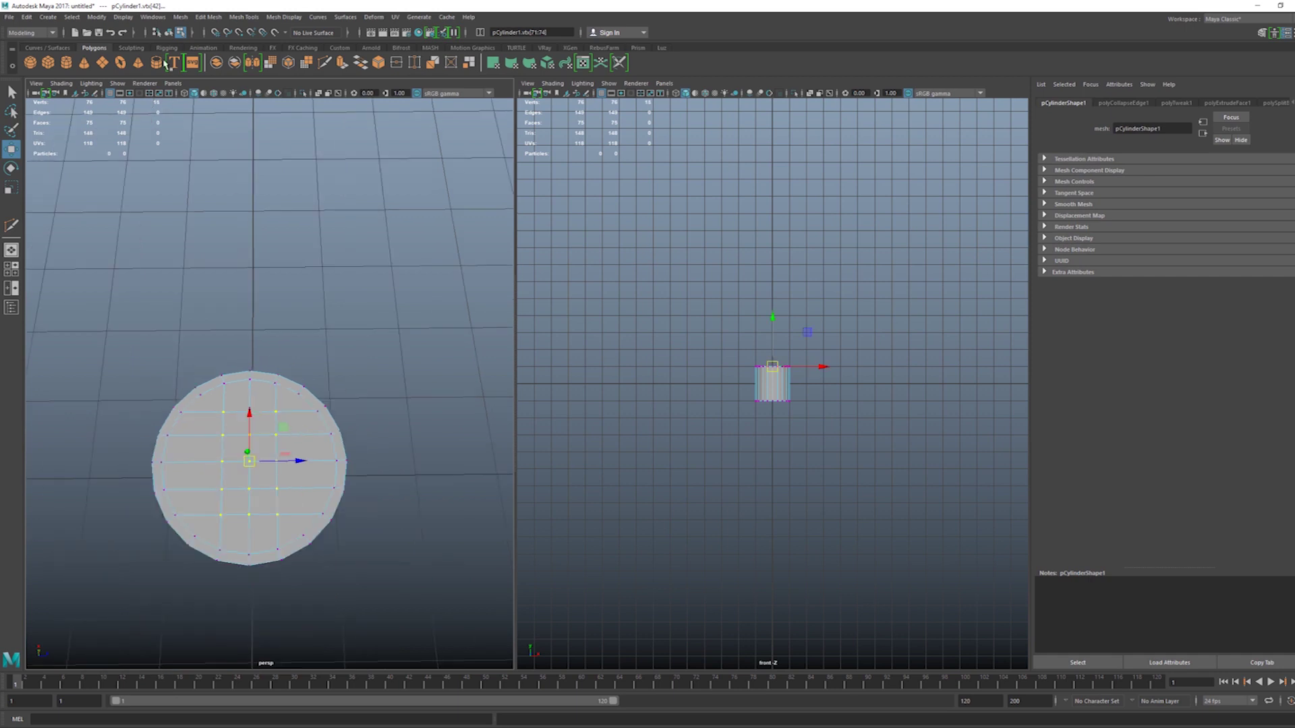
pyautogui.click(237, 17)
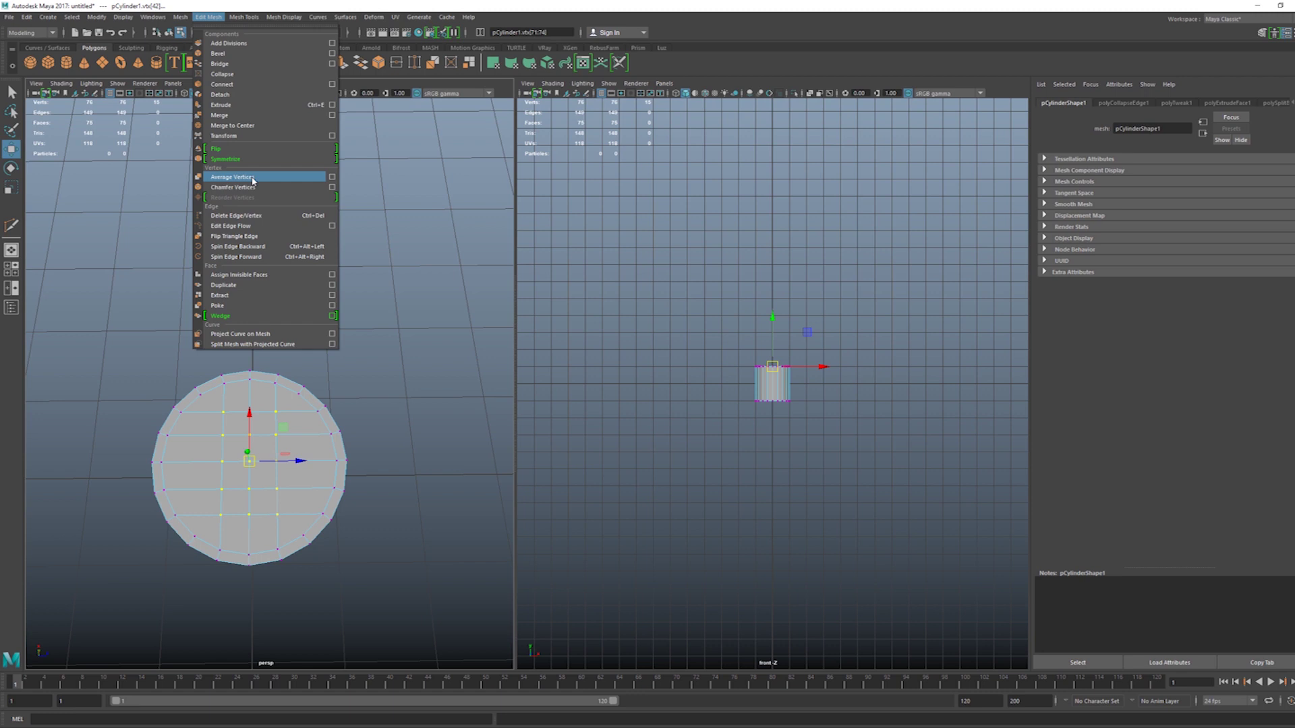
pyautogui.click(253, 179)
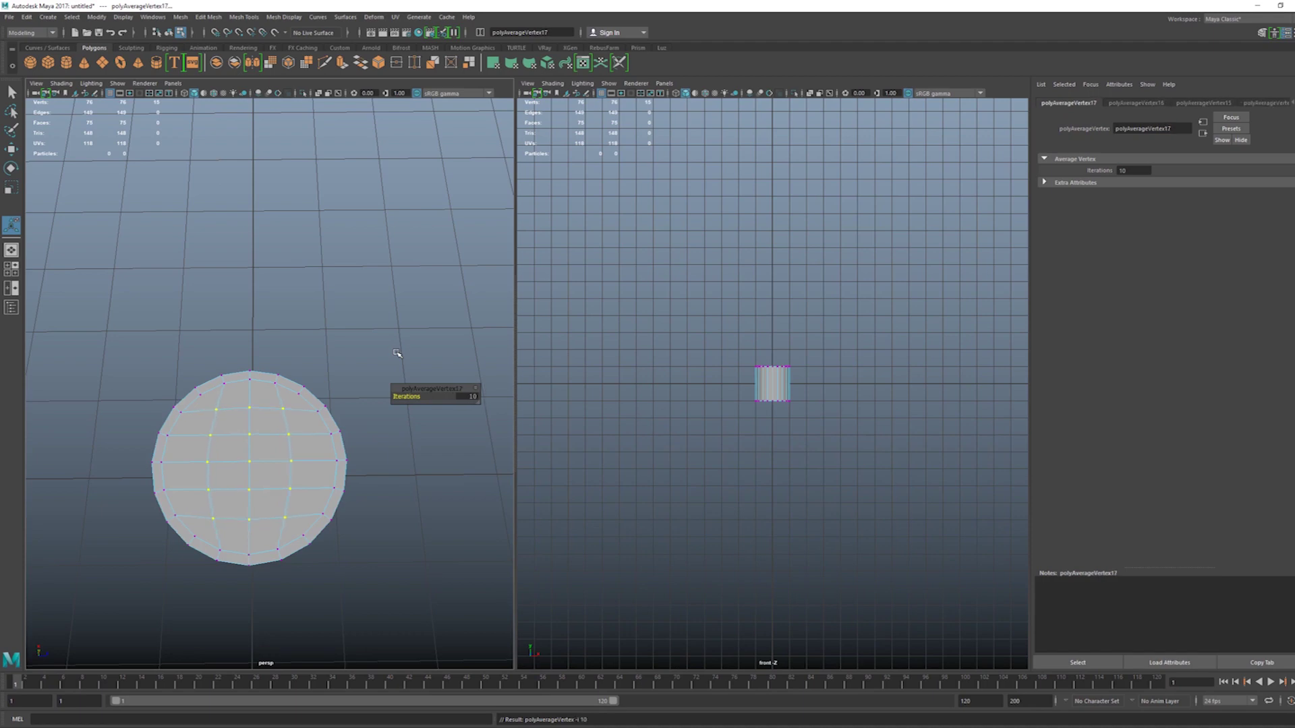
# Preview the averaged cylinder smoothed, then select the whole cylinder and turn preview off.
pyautogui.keyDown('alt'); pyautogui.moveTo(379, 394); pyautogui.dragTo(332, 385); pyautogui.keyUp('alt')
pyautogui.press('3')
pyautogui.moveTo(260, 430); pyautogui.dragTo(366, 366, button='right')
pyautogui.moveTo(366, 366)
pyautogui.keyDown('alt'); pyautogui.mouseDown()
pyautogui.moveTo(232, 376)
pyautogui.moveTo(278, 346)
pyautogui.moveTo(202, 418)
pyautogui.mouseUp(); pyautogui.keyUp('alt')
pyautogui.click(231, 376)
pyautogui.scroll(3, 231, 375)
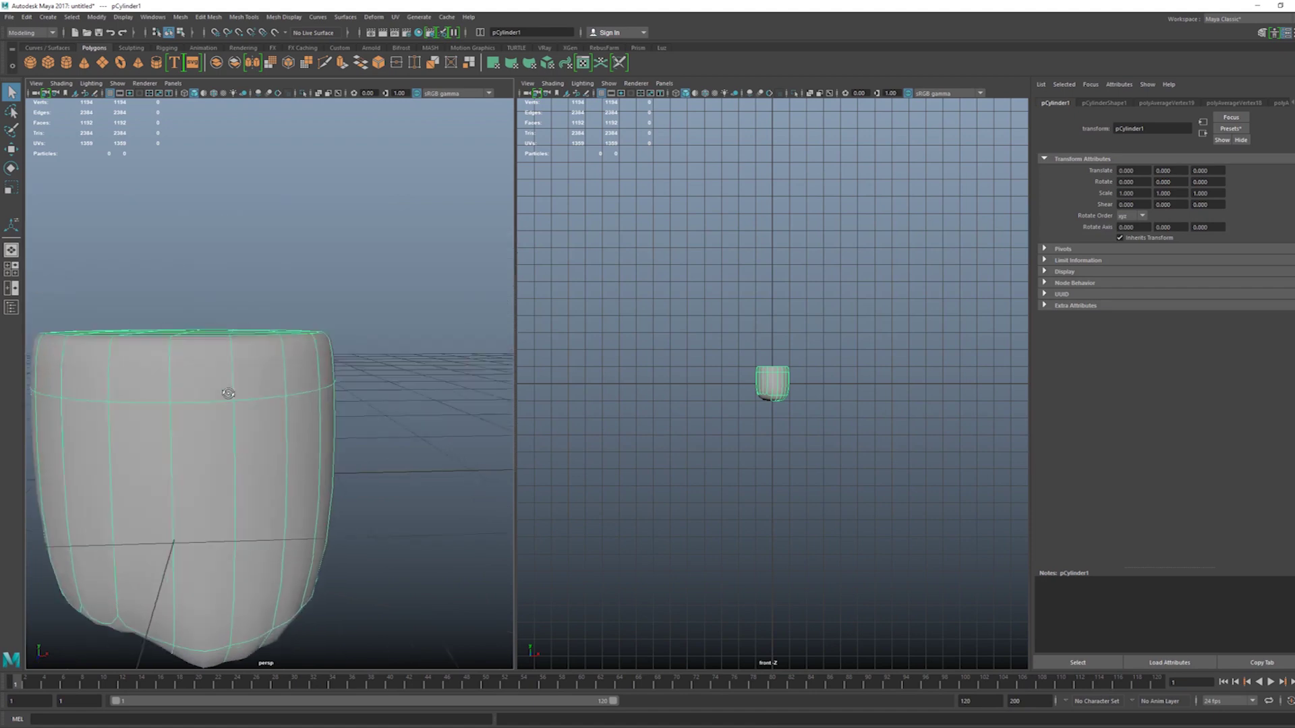
pyautogui.press('1')
pyautogui.scroll(3, 229, 414)
# Orbit around the cylinder and return it from component editing to object mode.
pyautogui.keyDown('alt'); pyautogui.moveTo(275, 522); pyautogui.dragTo(408, 260, button='middle'); pyautogui.keyUp('alt')
pyautogui.moveTo(362, 351); pyautogui.dragTo(357, 316, button='right')
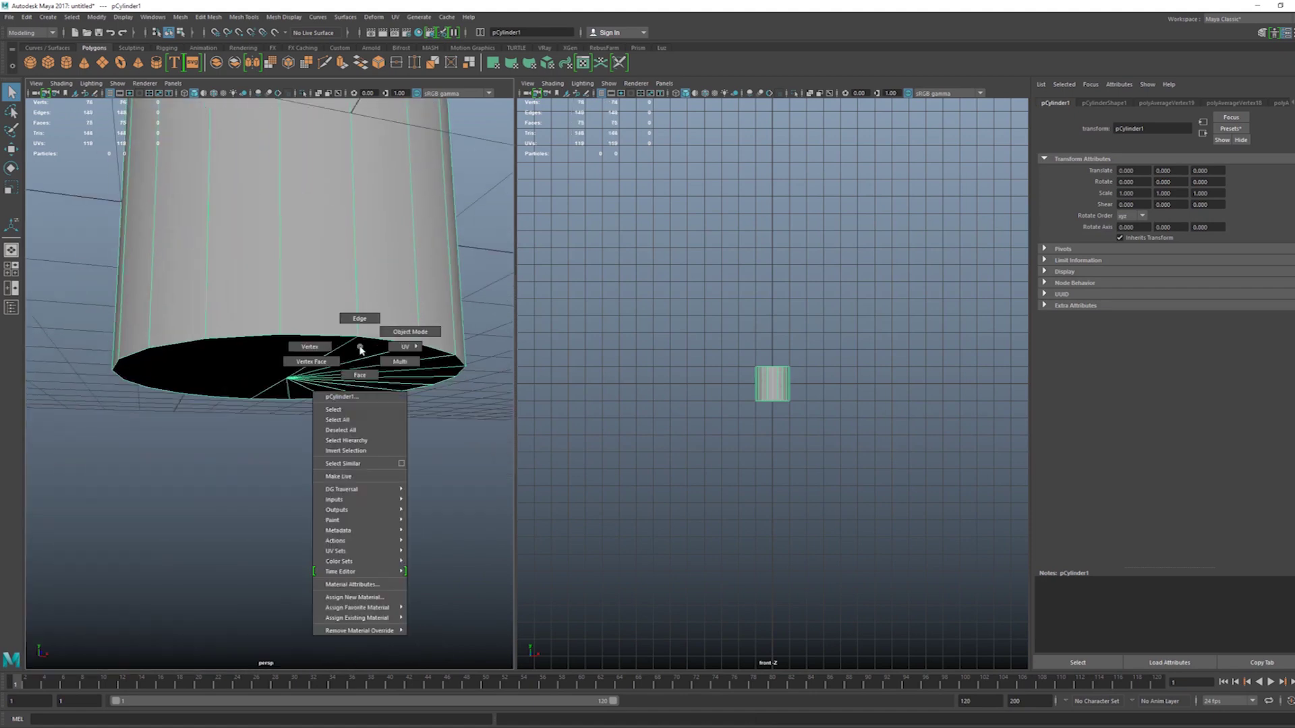
pyautogui.keyDown('alt'); pyautogui.moveTo(357, 317); pyautogui.dragTo(437, 436); pyautogui.keyUp('alt')
pyautogui.scroll(-5, 418, 428)
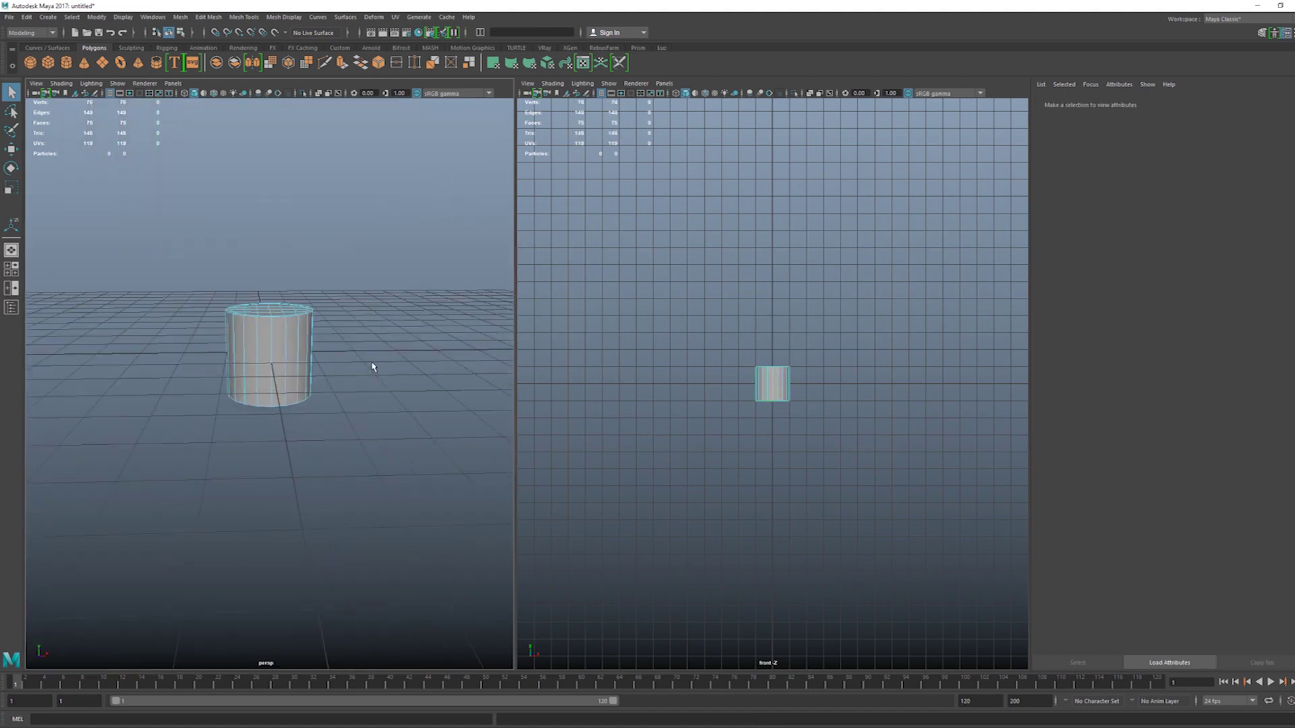
pyautogui.click(269, 364)
pyautogui.moveTo(448, 232); pyautogui.dragTo(231, 347)
pyautogui.scroll(5, 180, 341)
pyautogui.click(284, 289)
pyautogui.moveTo(284, 289); pyautogui.dragTo(358, 237, button='right')
pyautogui.keyDown('alt'); pyautogui.moveTo(358, 237); pyautogui.dragTo(316, 267); pyautogui.keyUp('alt')
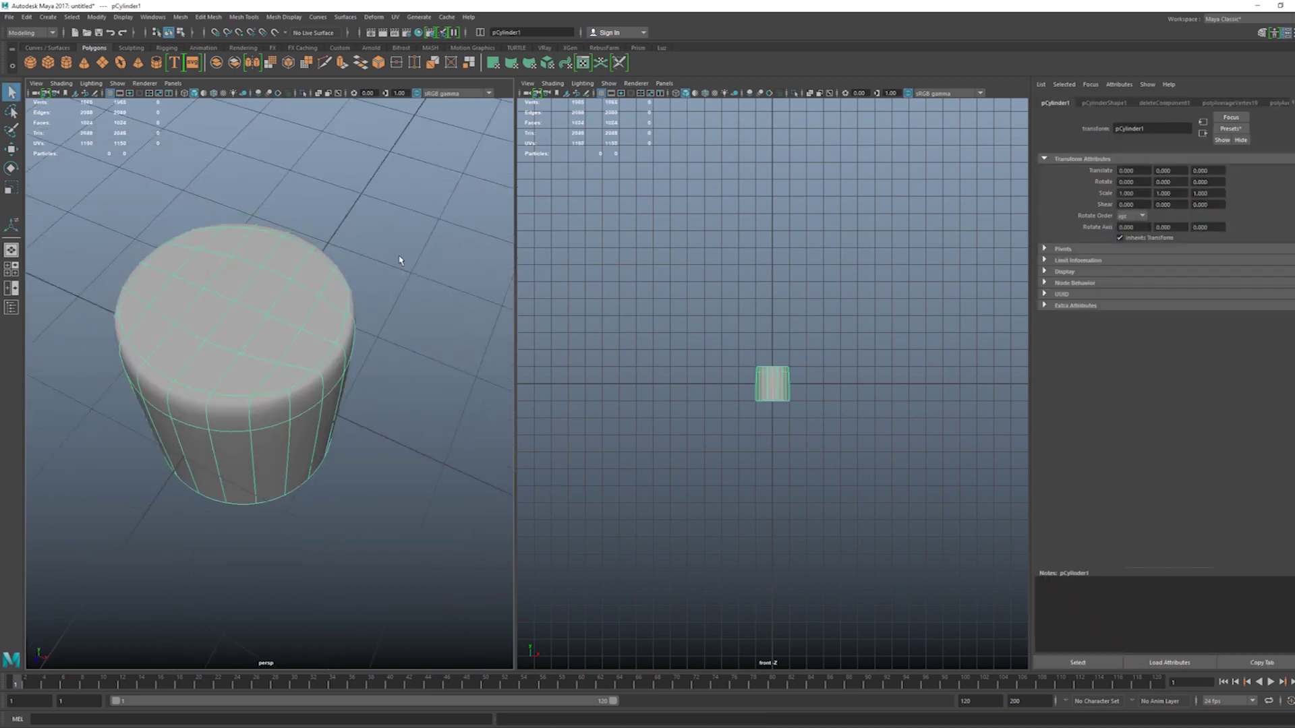
# Insert an edge loop just below the top rim with Multi-Cut and preview it smoothed.
pyautogui.click(399, 263)
pyautogui.keyDown('alt'); pyautogui.moveTo(355, 309); pyautogui.dragTo(337, 309); pyautogui.keyUp('alt')
pyautogui.click(325, 313)
pyautogui.press('1')
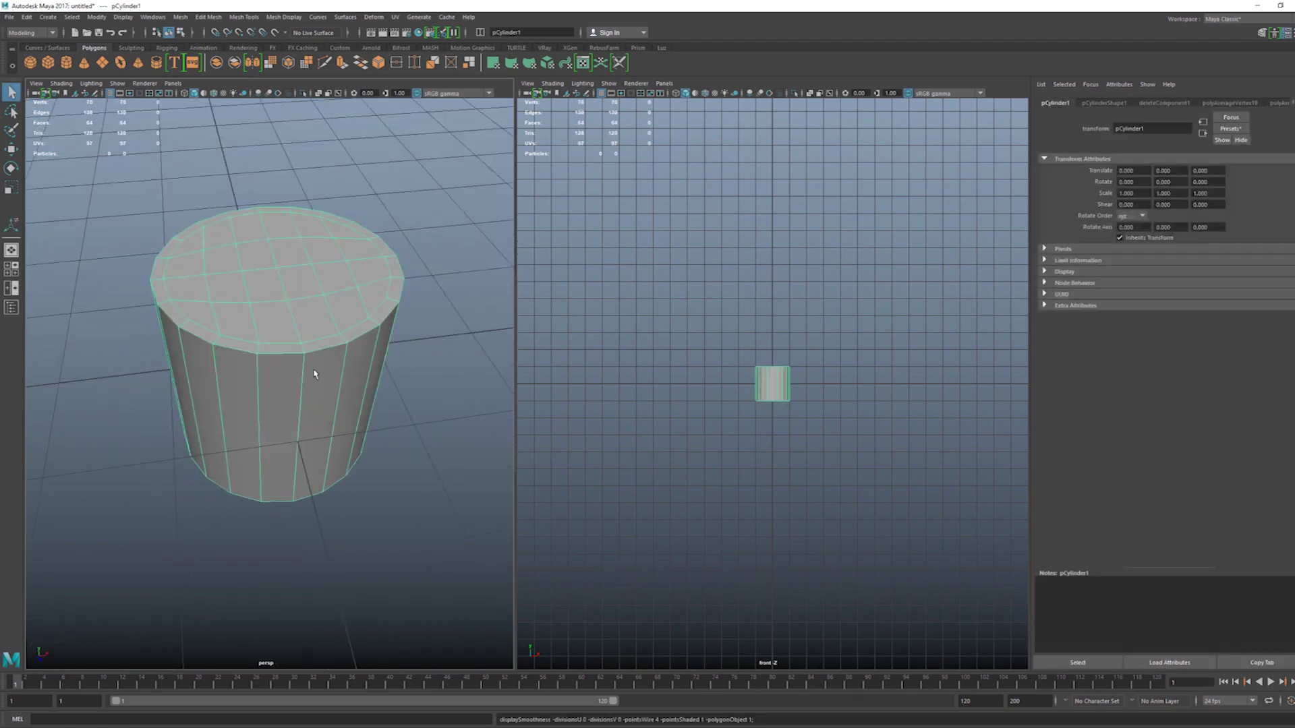
pyautogui.keyDown('shift'); pyautogui.moveTo(300, 364); pyautogui.dragTo(253, 366, button='right'); pyautogui.keyUp('shift')
pyautogui.keyDown('ctrl'); pyautogui.click(252, 365); pyautogui.keyUp('ctrl')
pyautogui.press('3')
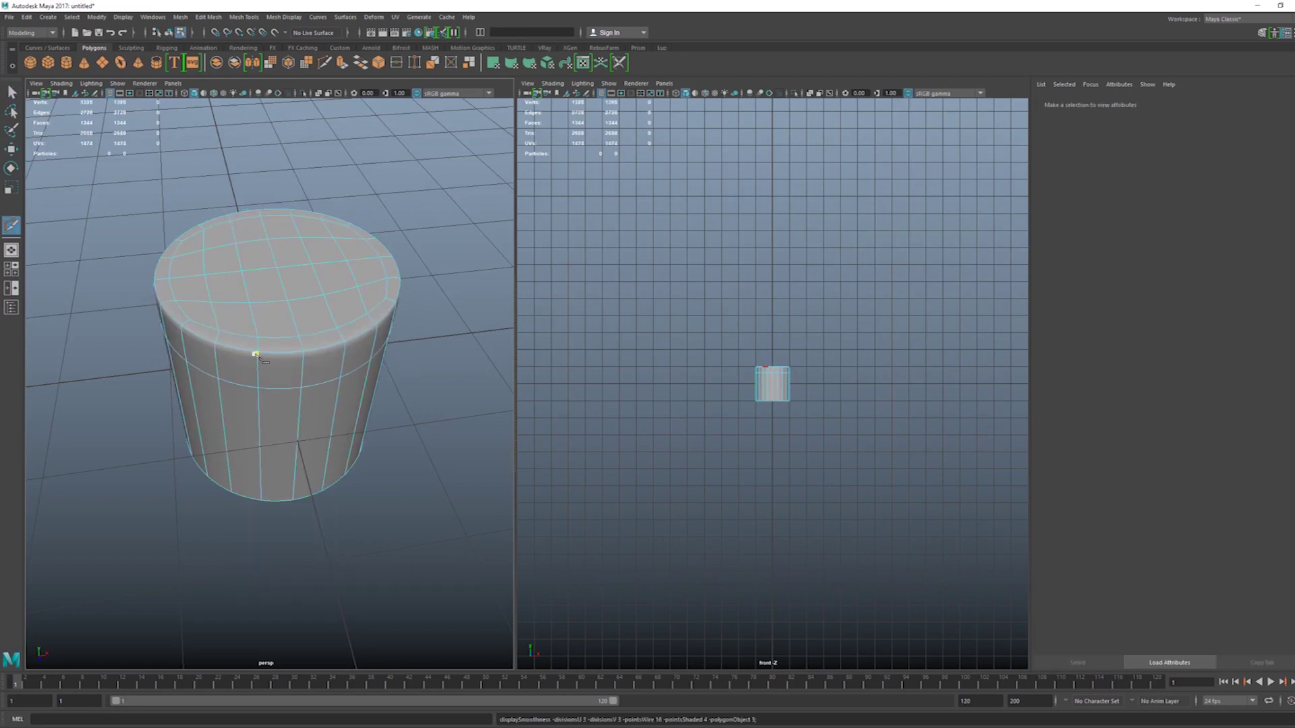